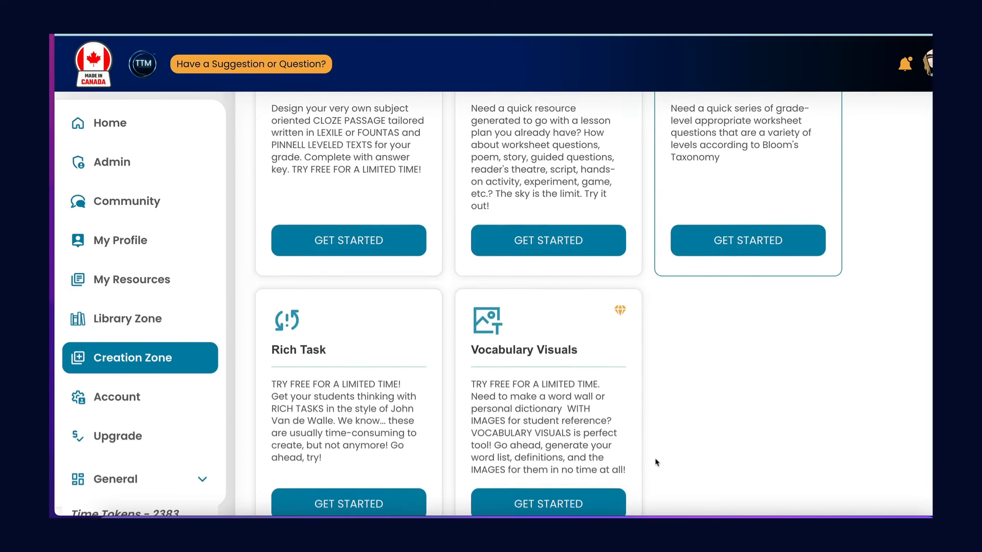
Open the Lesson Plan generator from the Creation Zone.
scroll(656, 462, "up", 12)
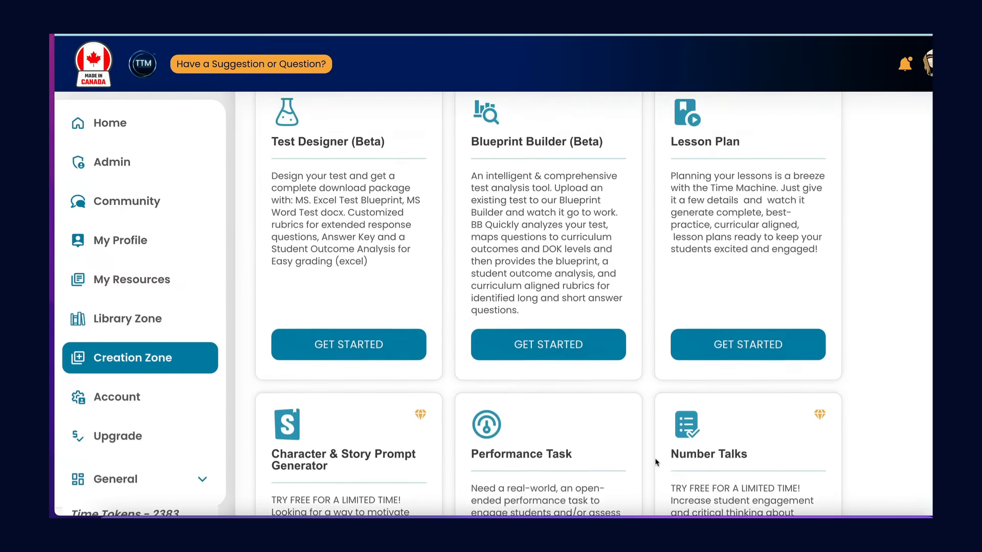
left_click(748, 474)
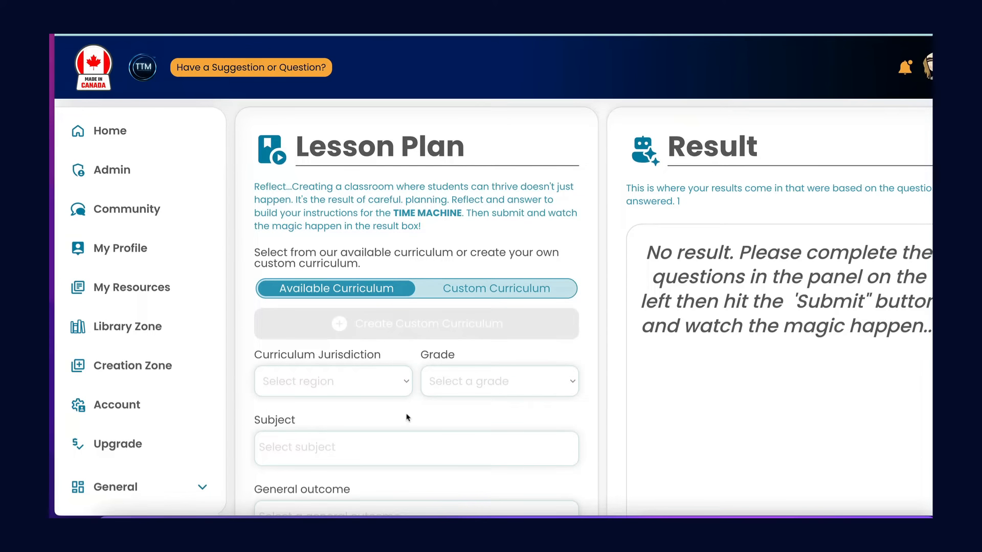
Set the lesson plan's curriculum jurisdiction to Alberta and its grade to Grade 4.
scroll(407, 417, "down", 1)
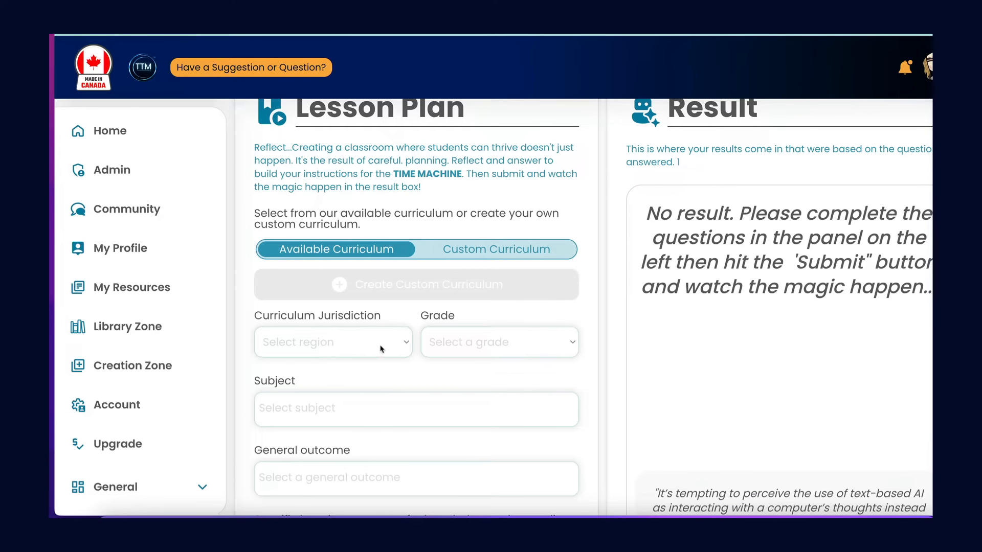
left_click(407, 341)
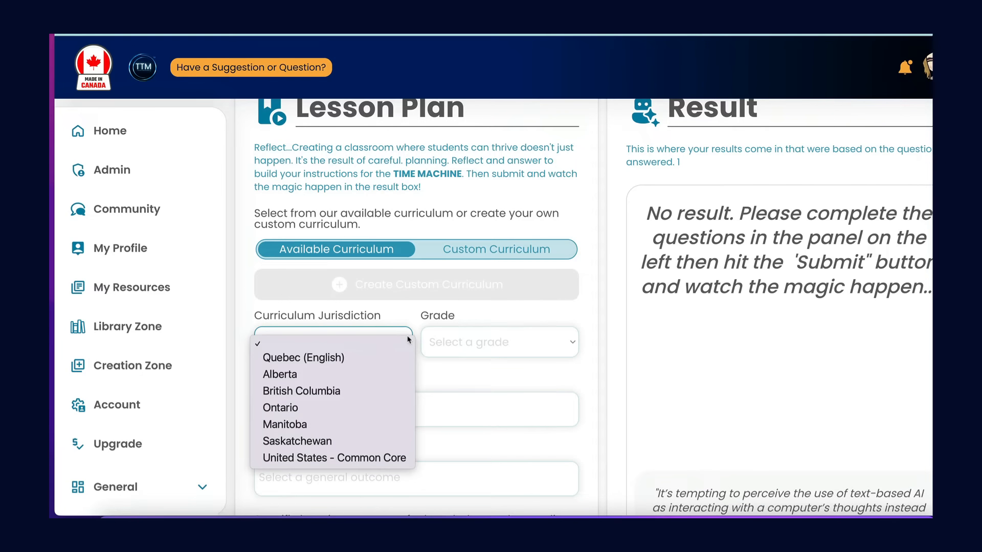
left_click(340, 376)
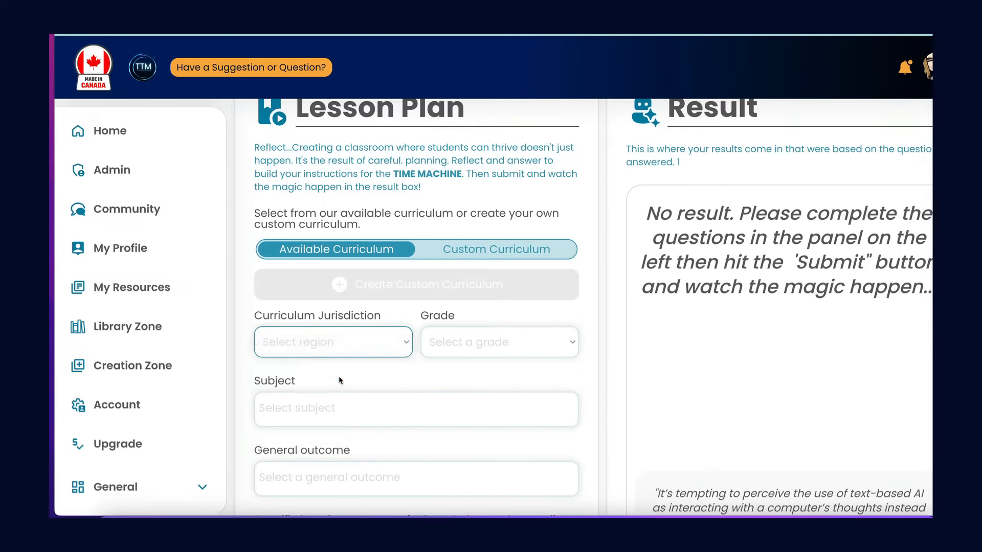
left_click(564, 346)
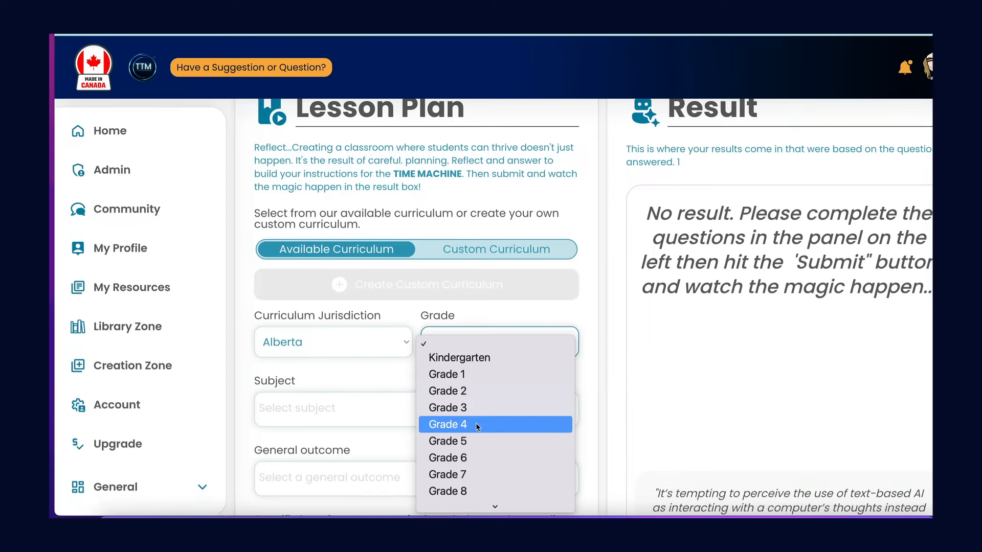
left_click(493, 424)
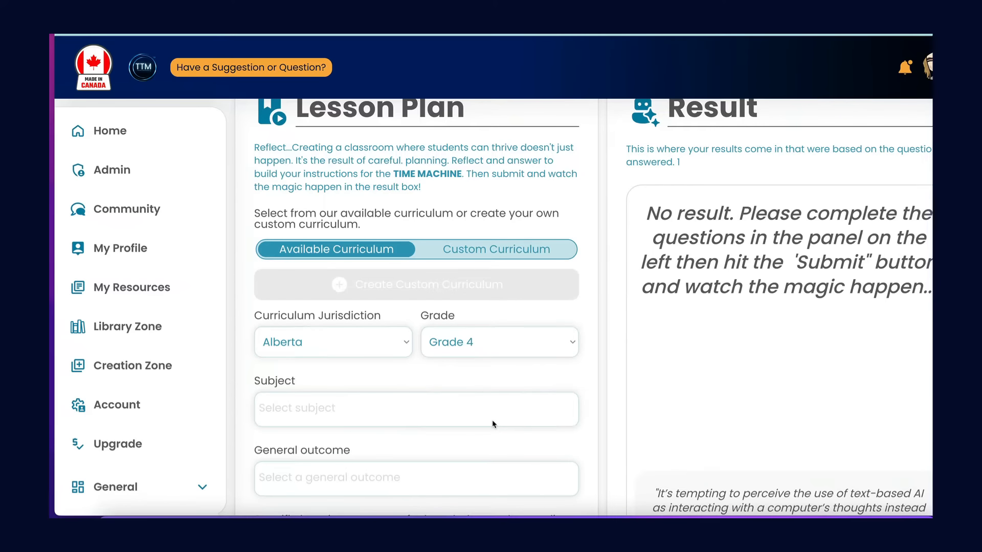
Choose Mathematics as the subject and "Students communicate duration with standard units of time." as the general outcome.
scroll(494, 423, "down", 3)
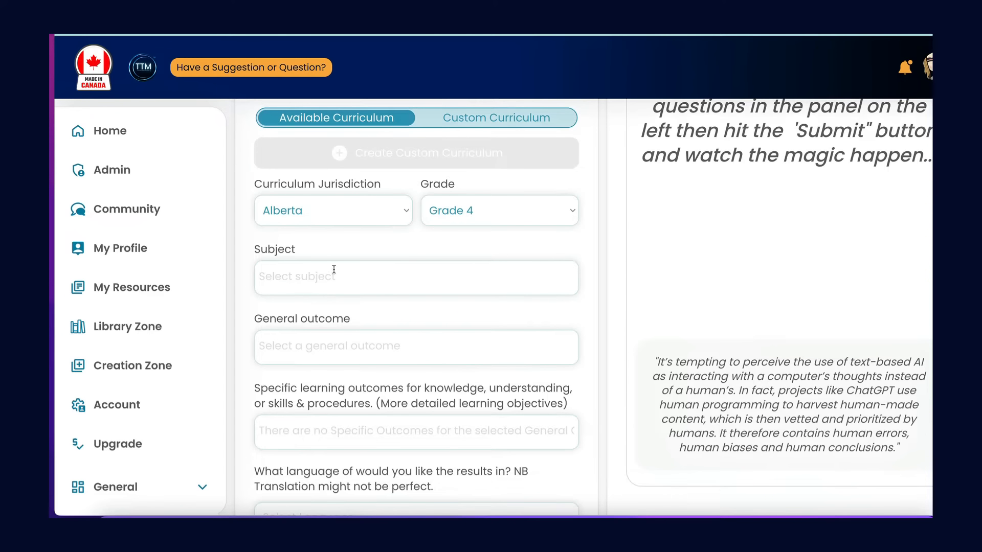
left_click(332, 275)
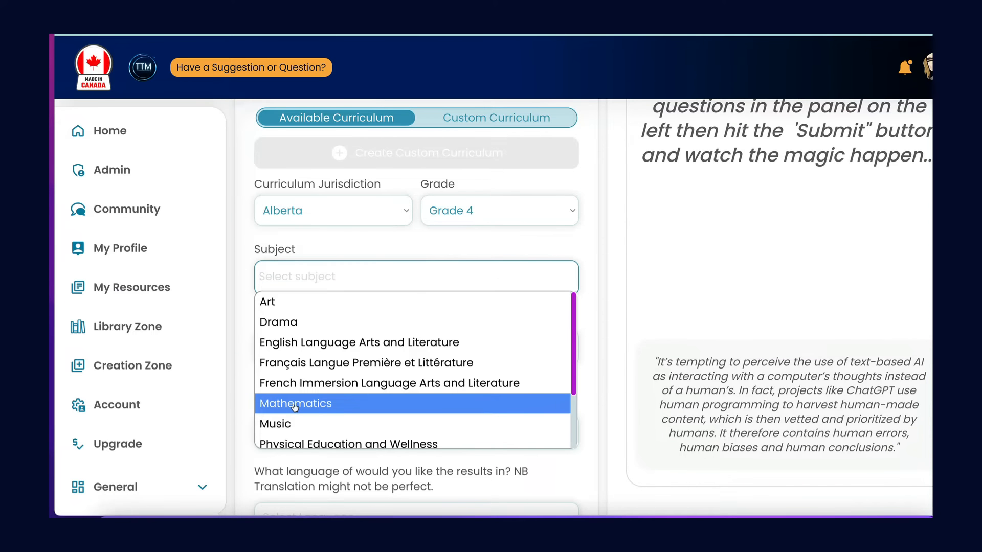
left_click(296, 405)
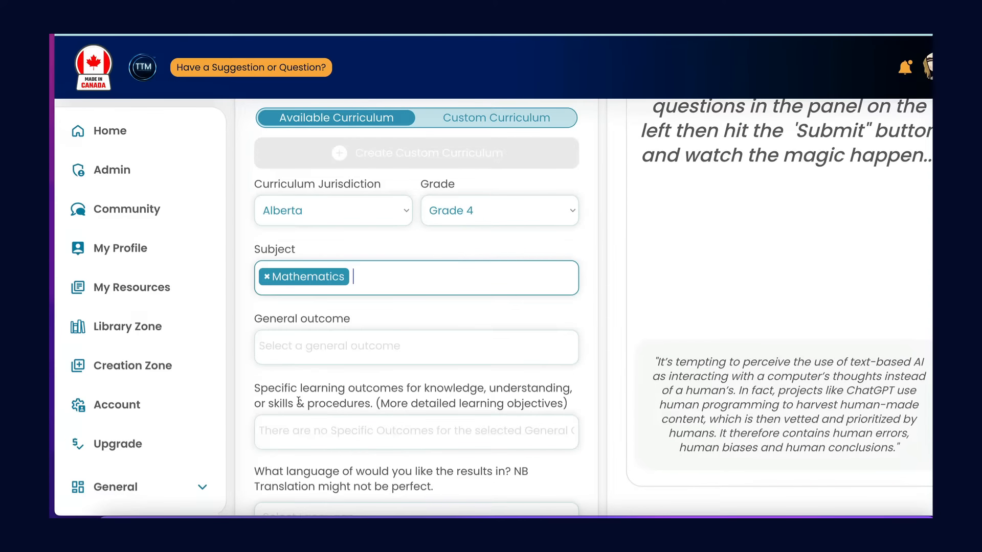
left_click(307, 353)
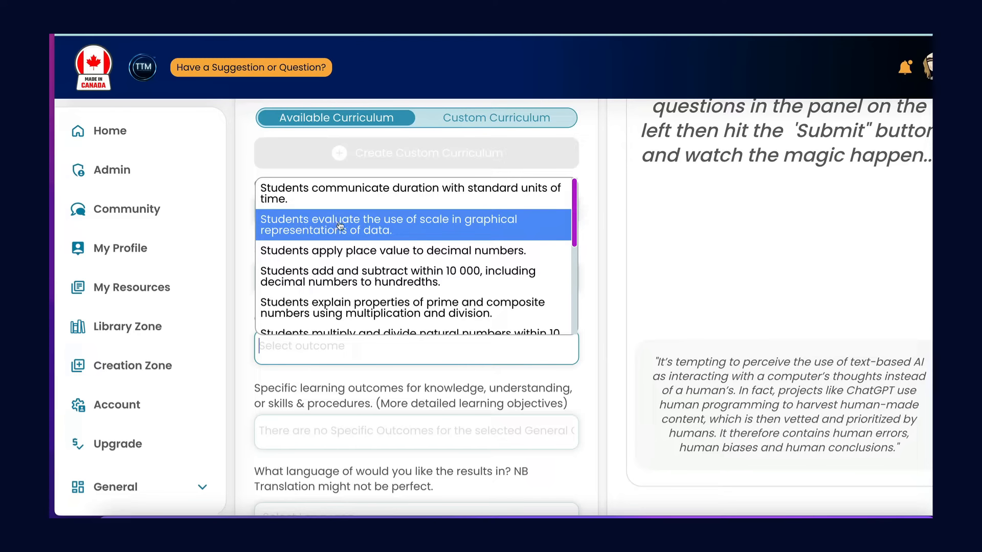
left_click(354, 190)
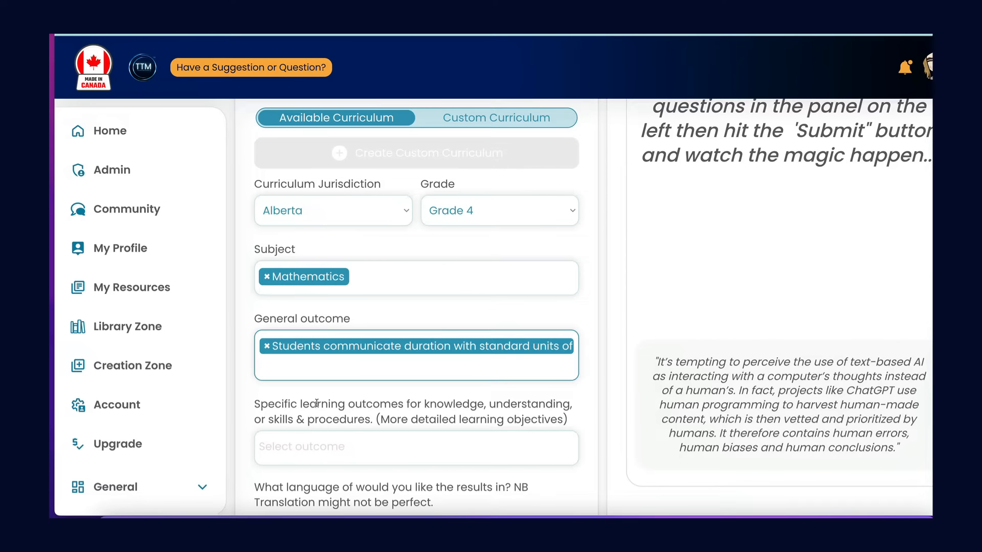
Add the two K specific outcomes: time of day expressed with fractions of a circle, and duration from start and end times.
scroll(314, 372, "down", 1)
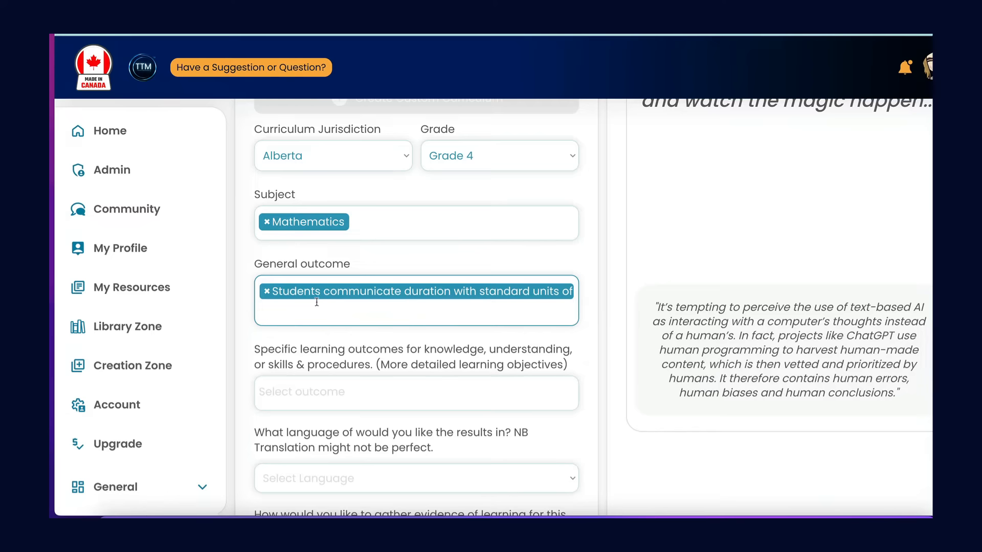
left_click(291, 383)
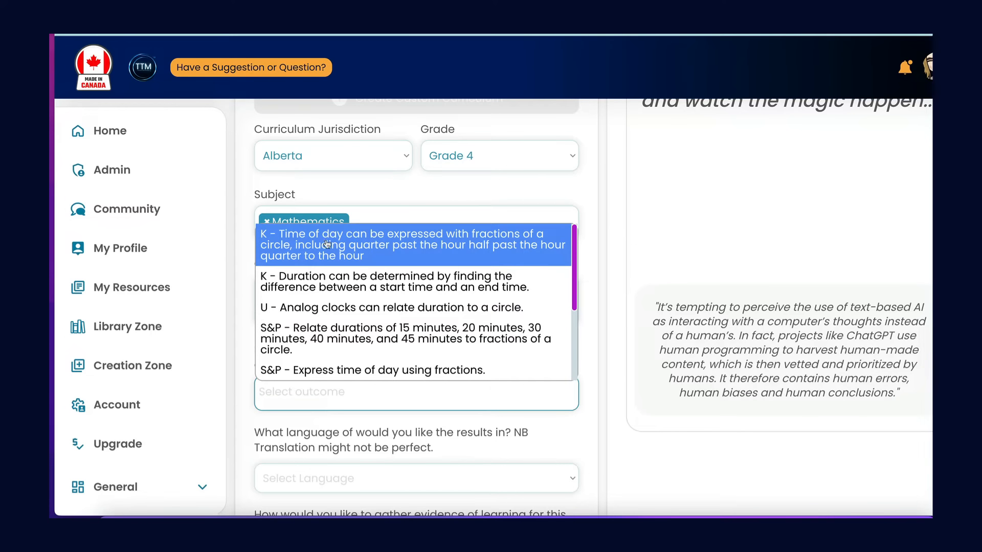
left_click(345, 251)
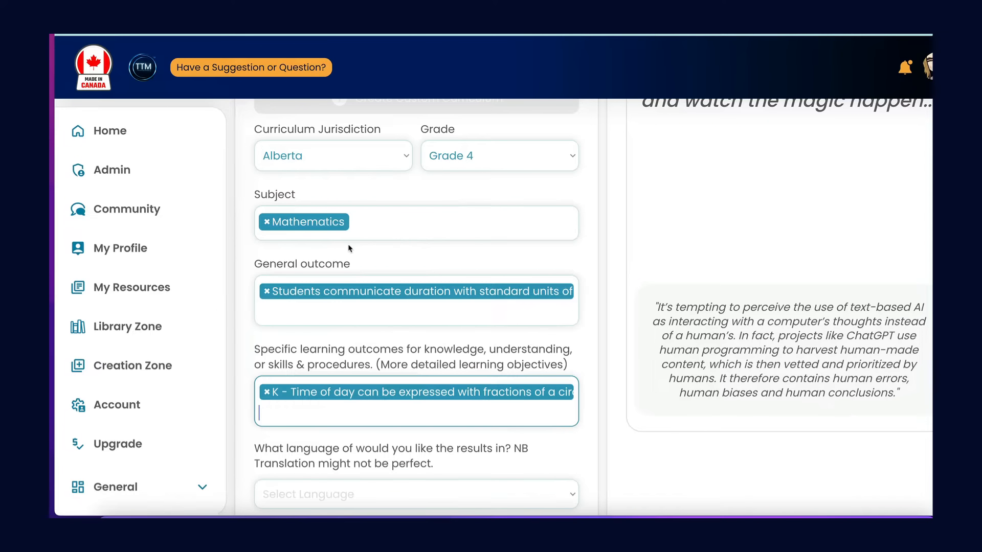
left_click(306, 407)
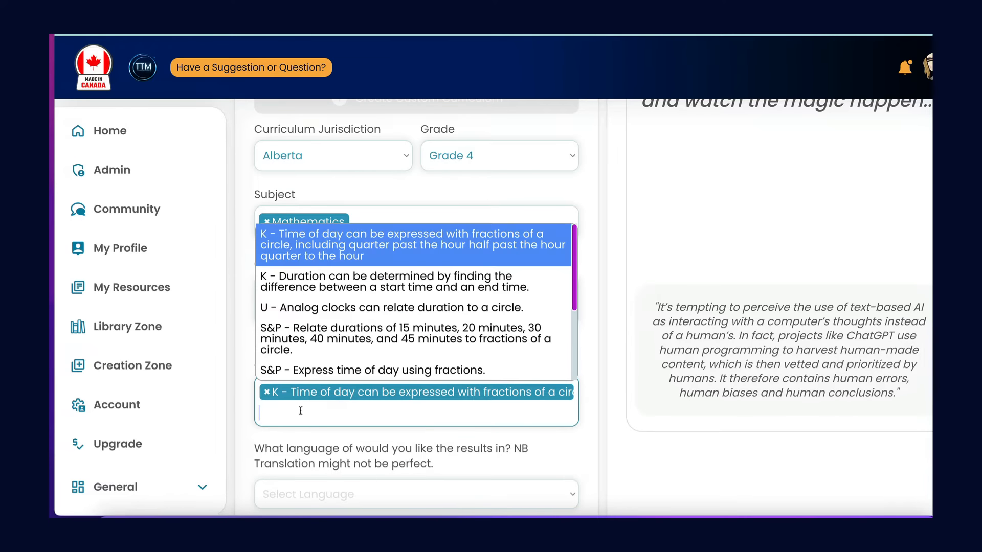
left_click(323, 293)
Add the S&P specific outcome on relating durations of 15, 20, 30, 40 and 45 minutes to fractions of a circle.
left_click(329, 430)
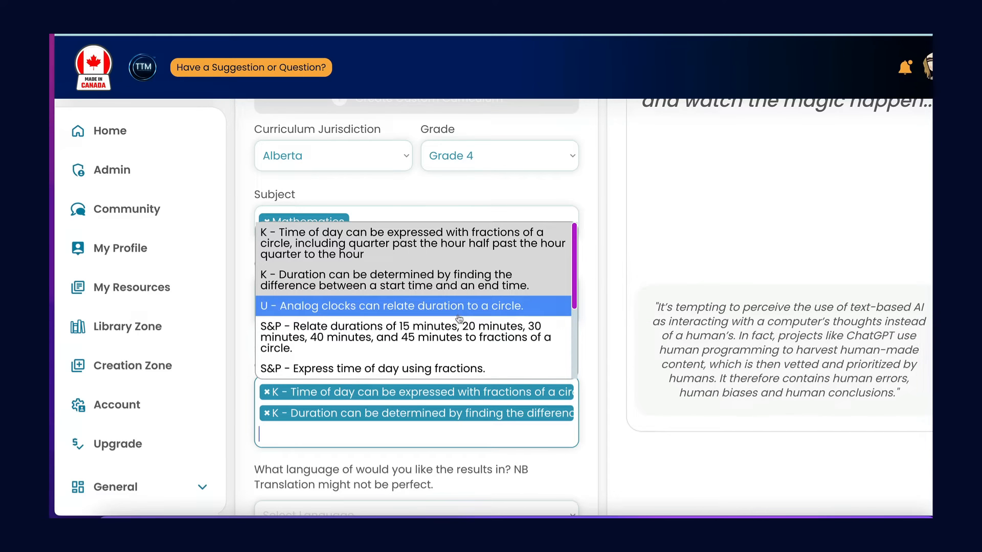
scroll(472, 308, "down", 3)
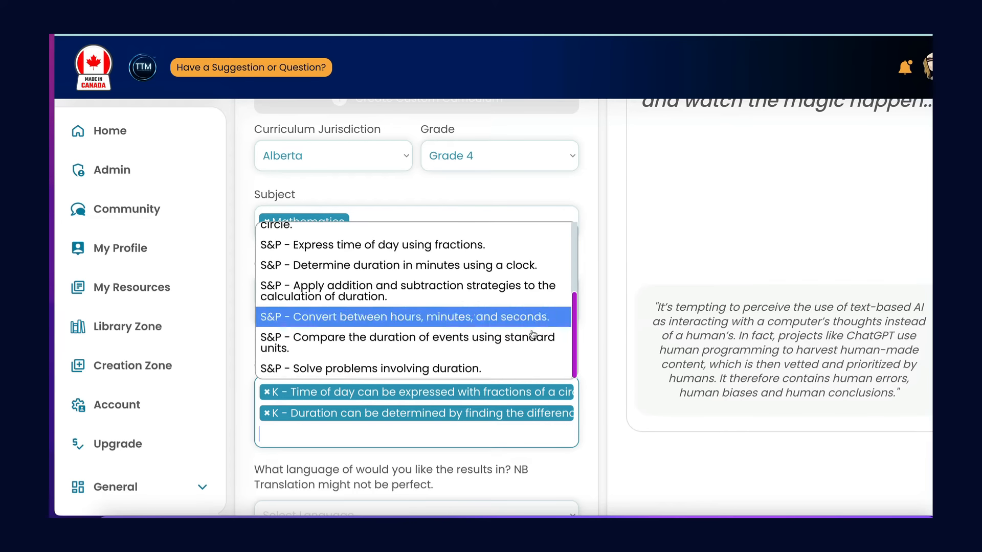
left_click(589, 339)
scroll(588, 340, "down", 4)
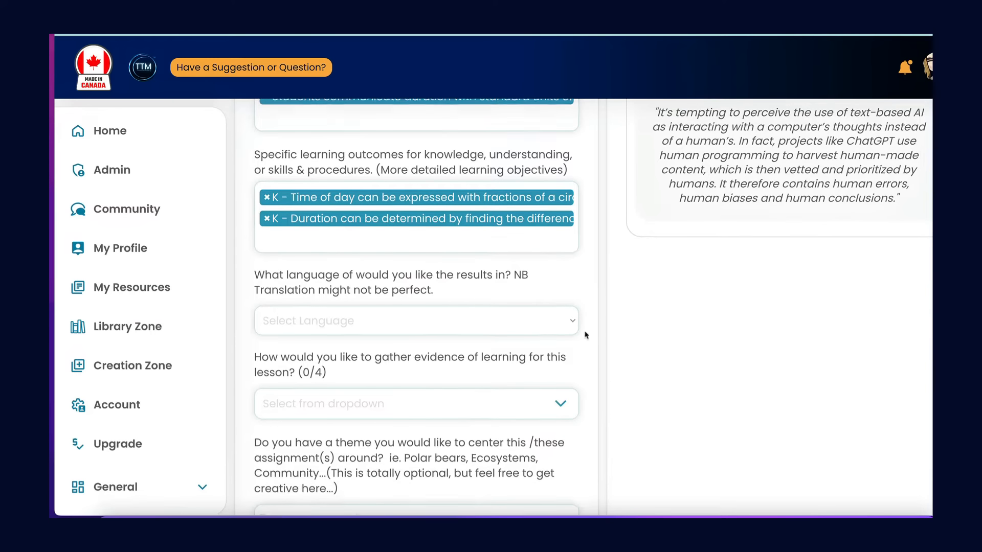
left_click(388, 243)
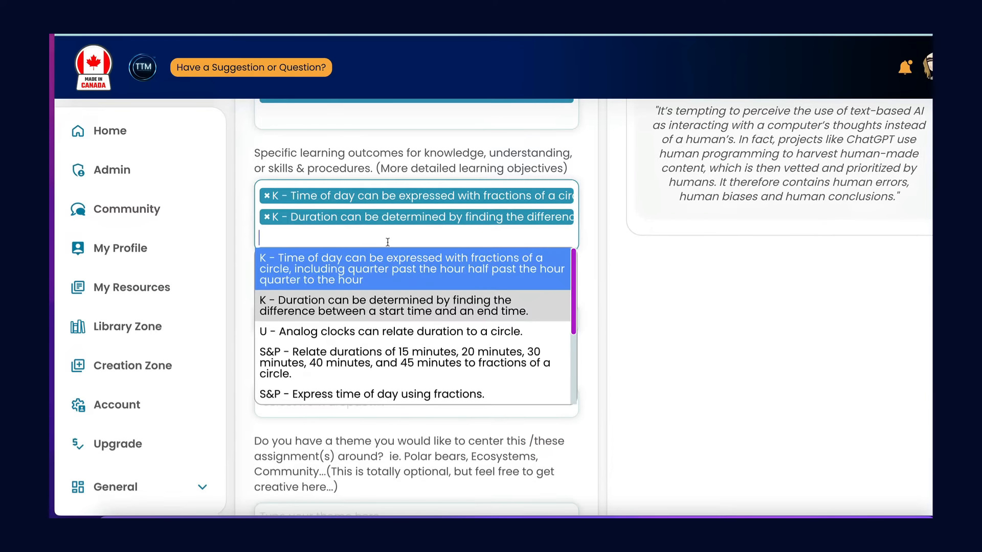
left_click(332, 371)
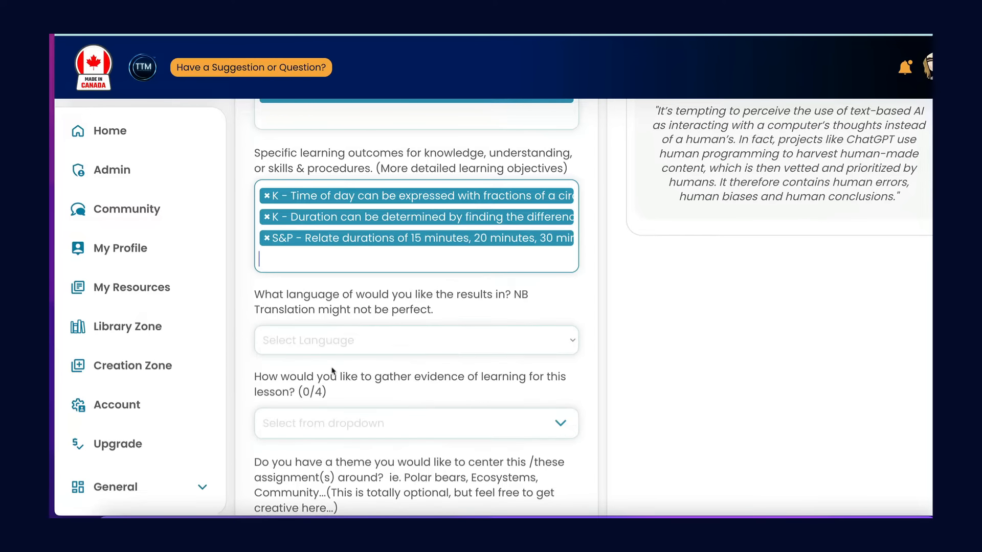
Set the language of the lesson plan results to English.
scroll(329, 352, "down", 2)
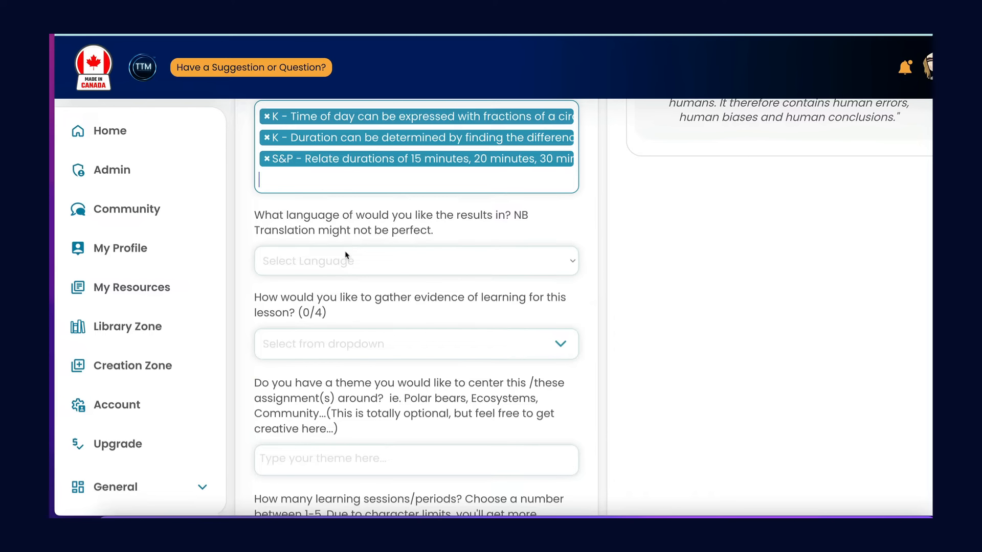
left_click(344, 259)
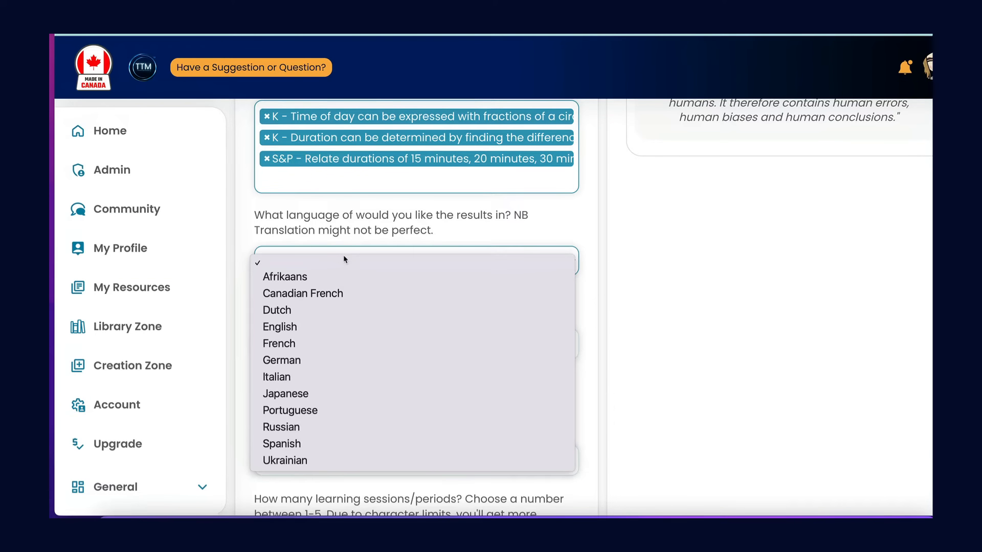
left_click(285, 329)
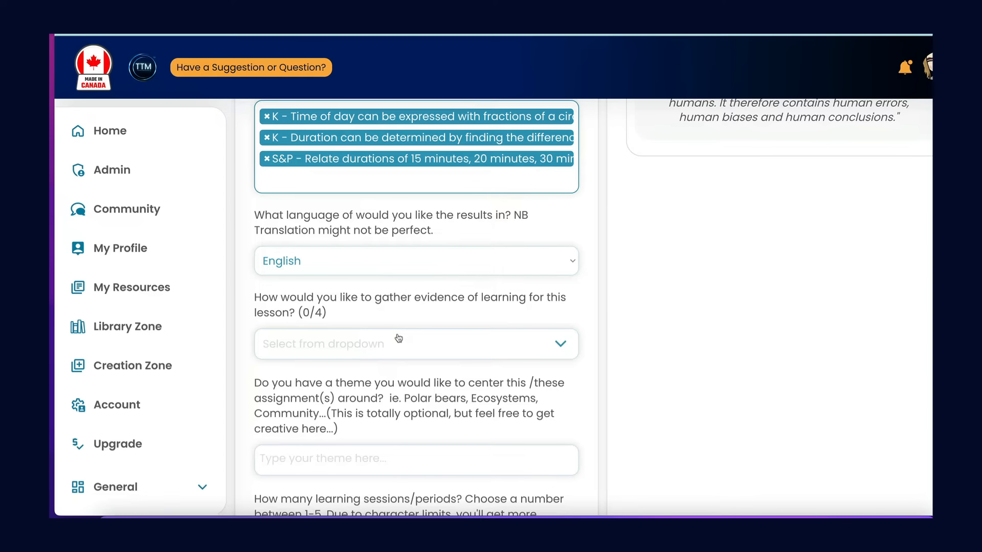
Add Explanations, a Conversation method, as a way to gather evidence of learning.
scroll(398, 338, "down", 3)
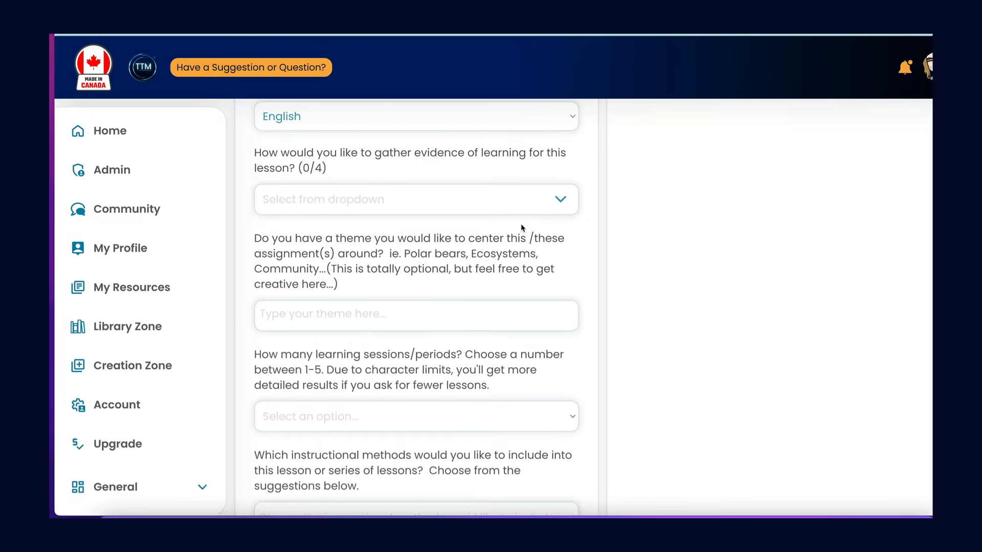
left_click(559, 200)
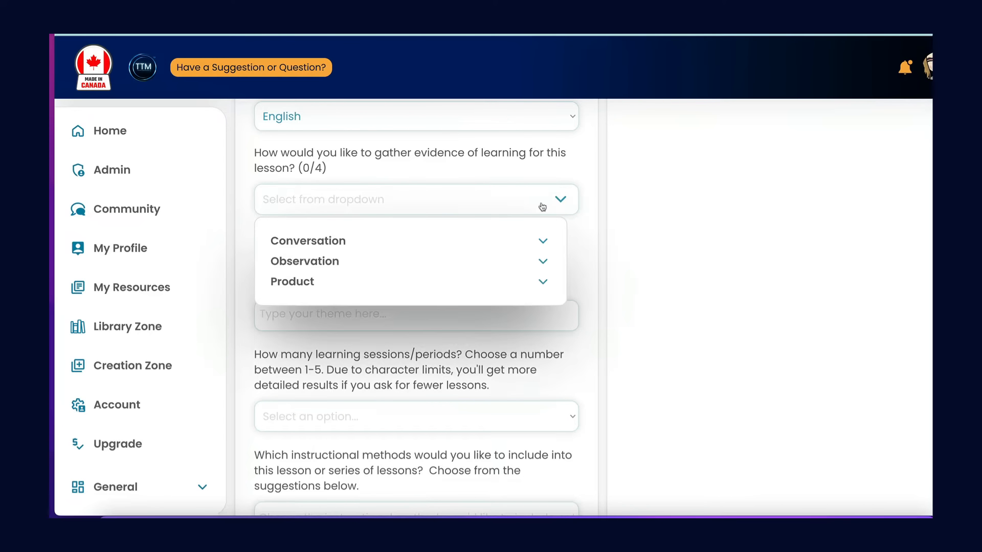
left_click(328, 240)
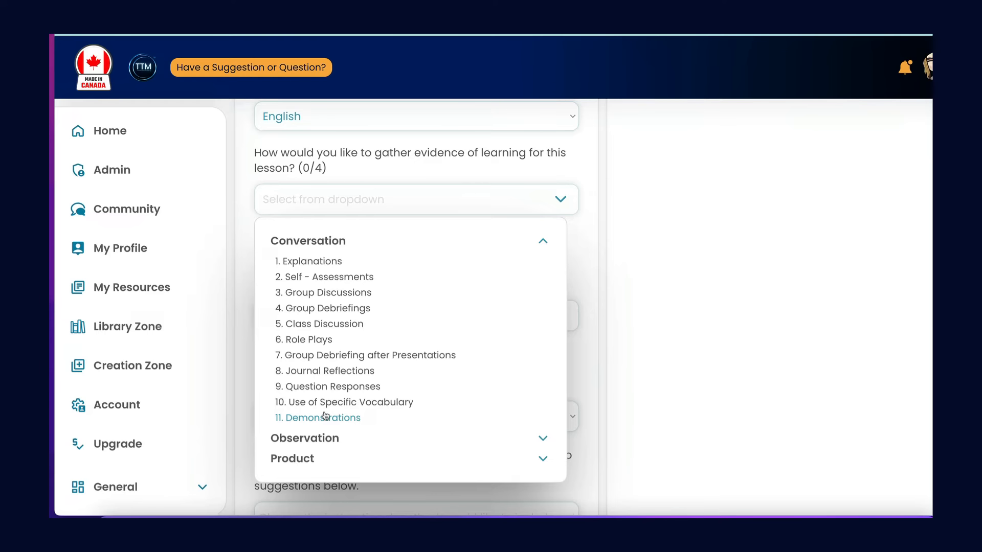
left_click(320, 261)
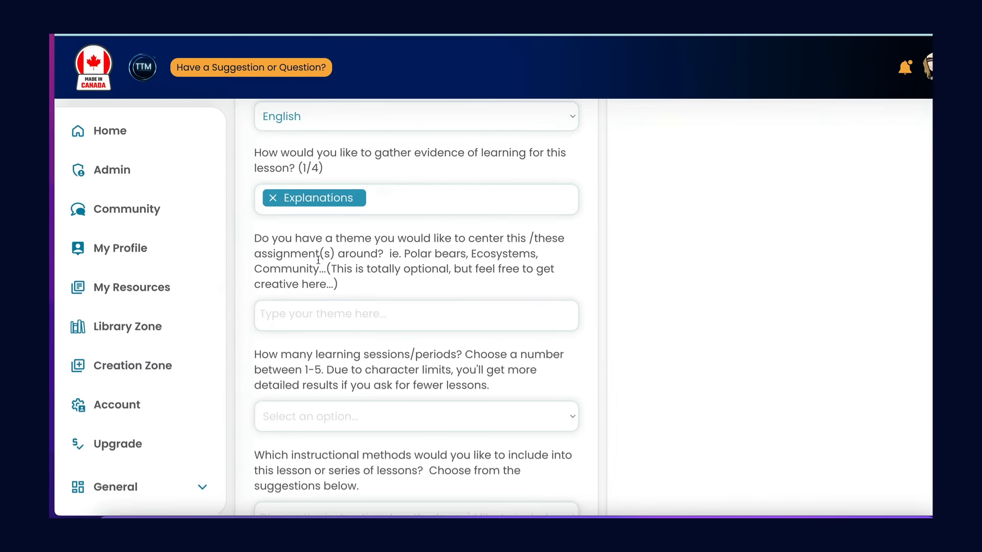
Add Admit/ Exit Slip from the Product methods as a second way to gather evidence of learning.
left_click(423, 200)
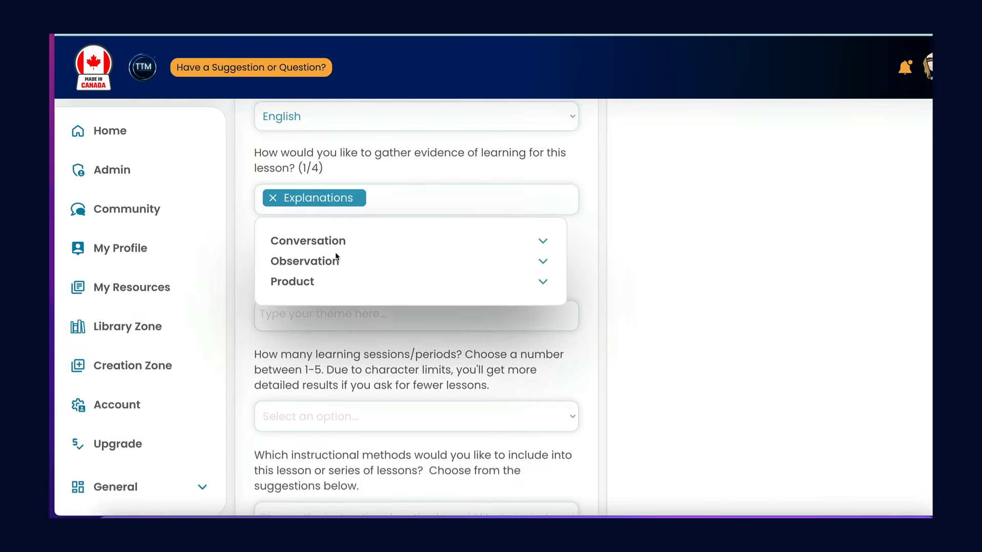
left_click(299, 283)
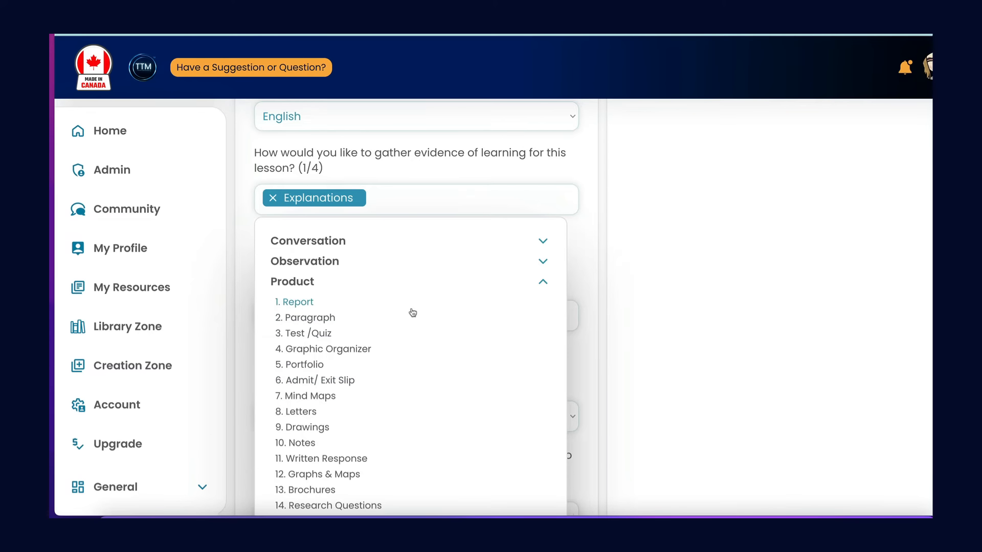
scroll(412, 312, "up", 5)
scroll(412, 309, "up", 1)
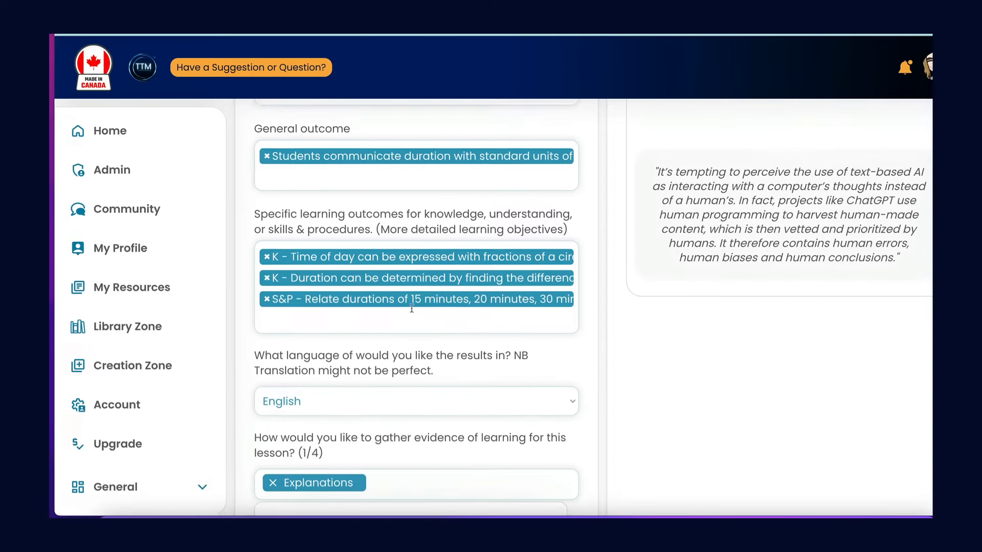
scroll(412, 308, "down", 1)
scroll(412, 310, "down", 5)
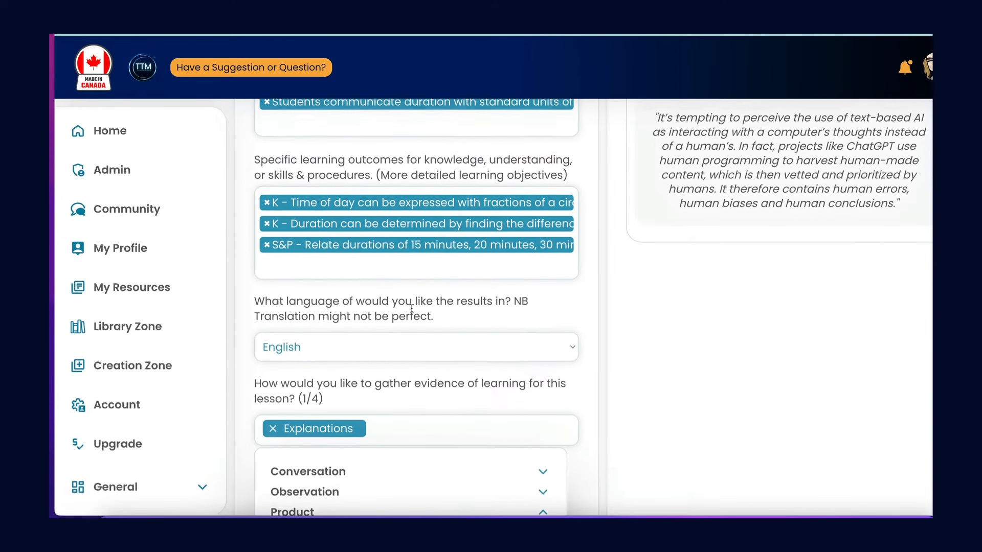
scroll(411, 311, "down", 1)
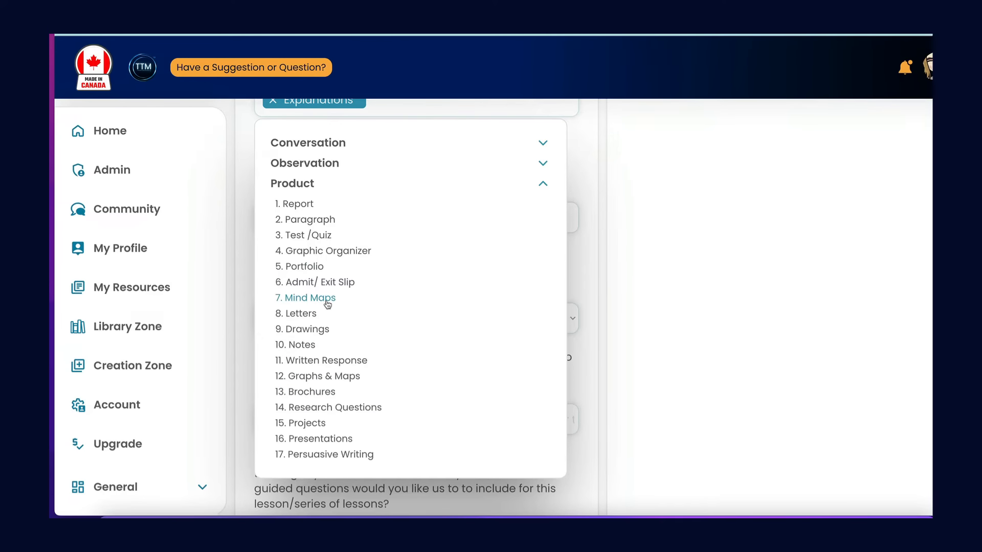
left_click(335, 282)
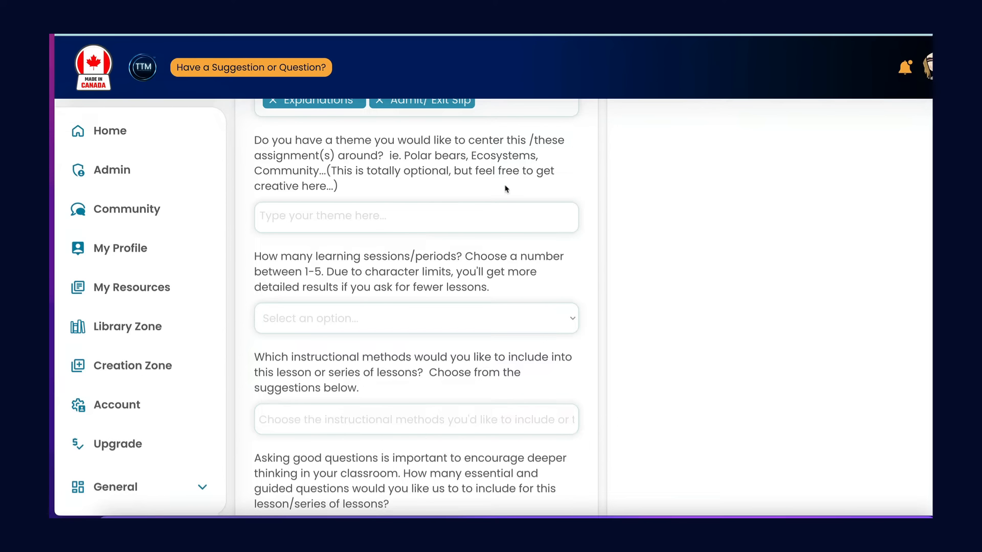
scroll(511, 217, "up", 2)
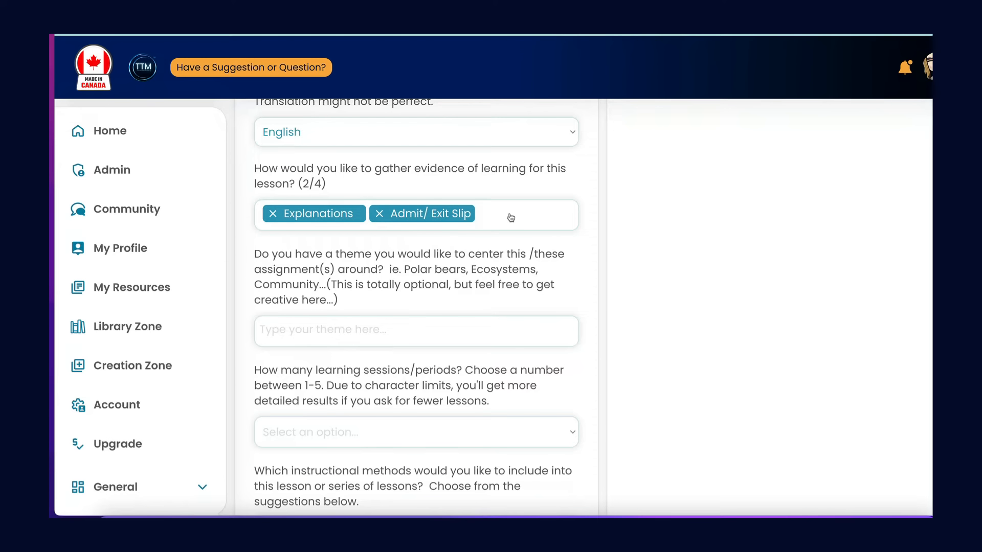
Add Skills and Synthesis & Application from the Observation methods as further ways to gather evidence of learning.
left_click(511, 217)
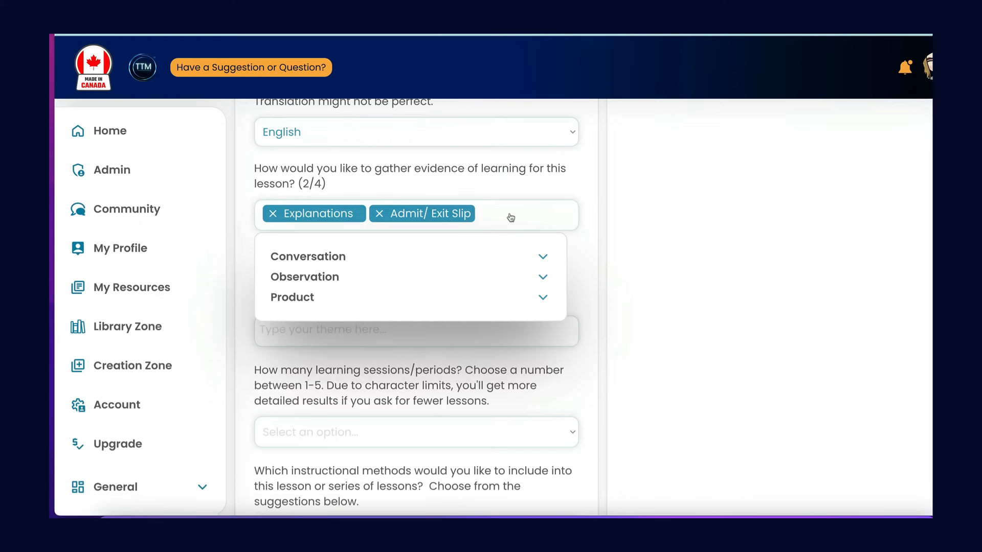
left_click(318, 278)
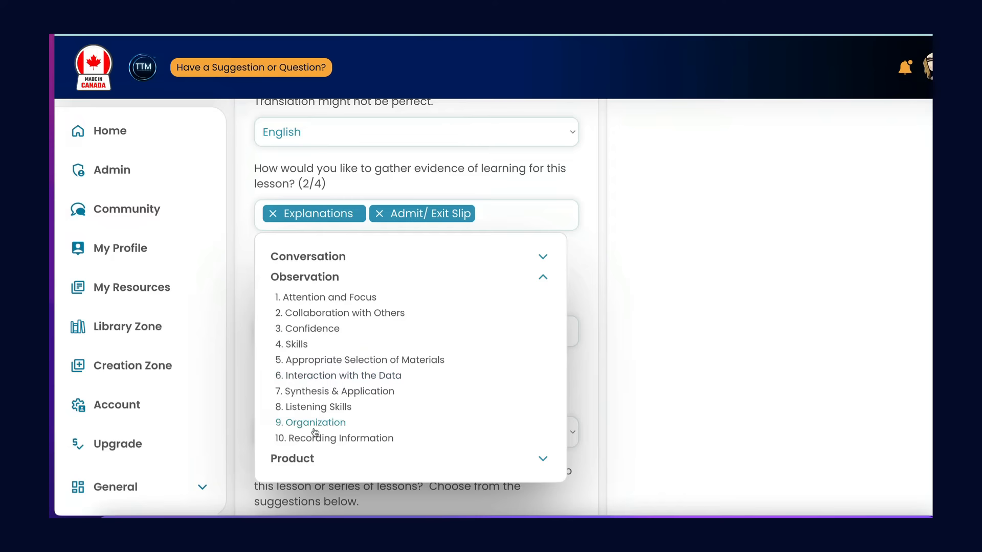
left_click(301, 345)
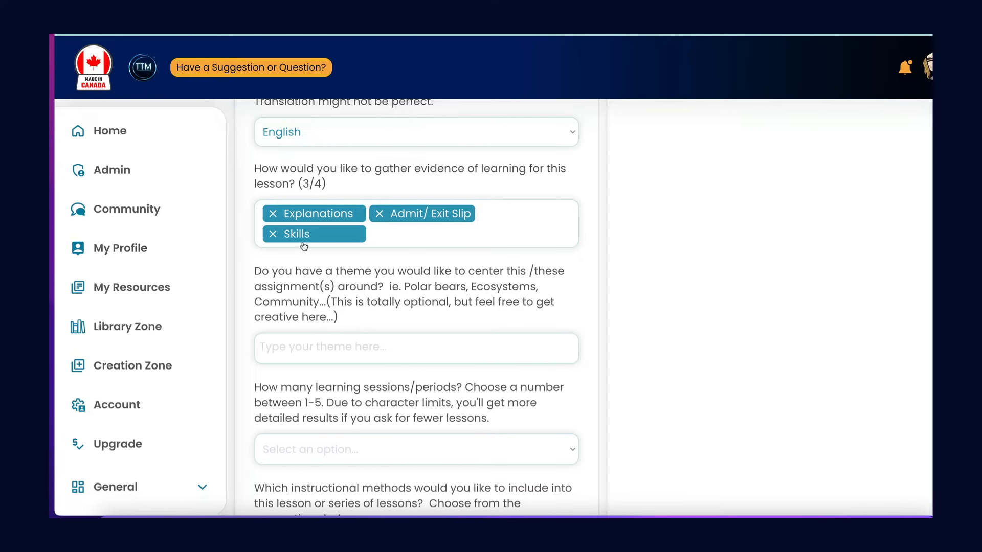
left_click(385, 236)
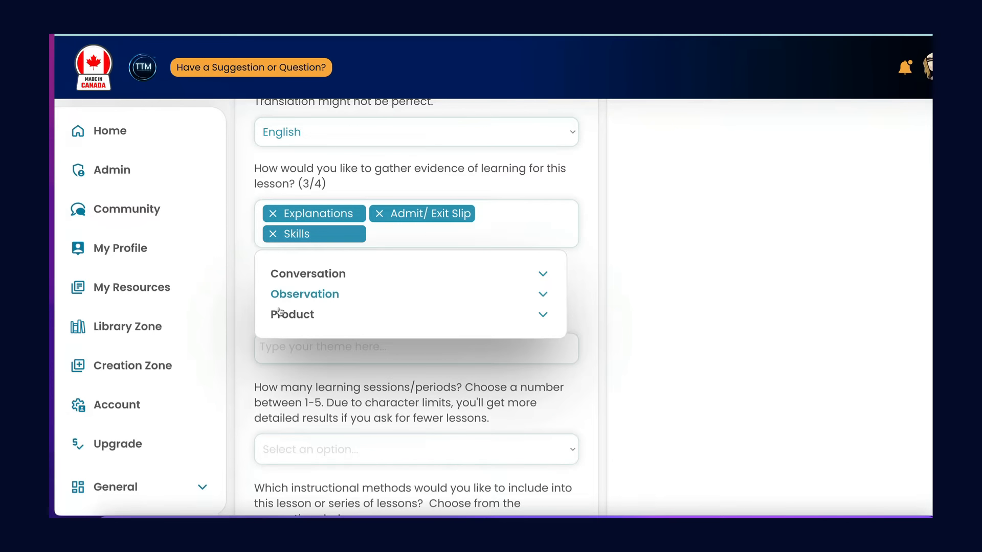
left_click(305, 295)
left_click(307, 393)
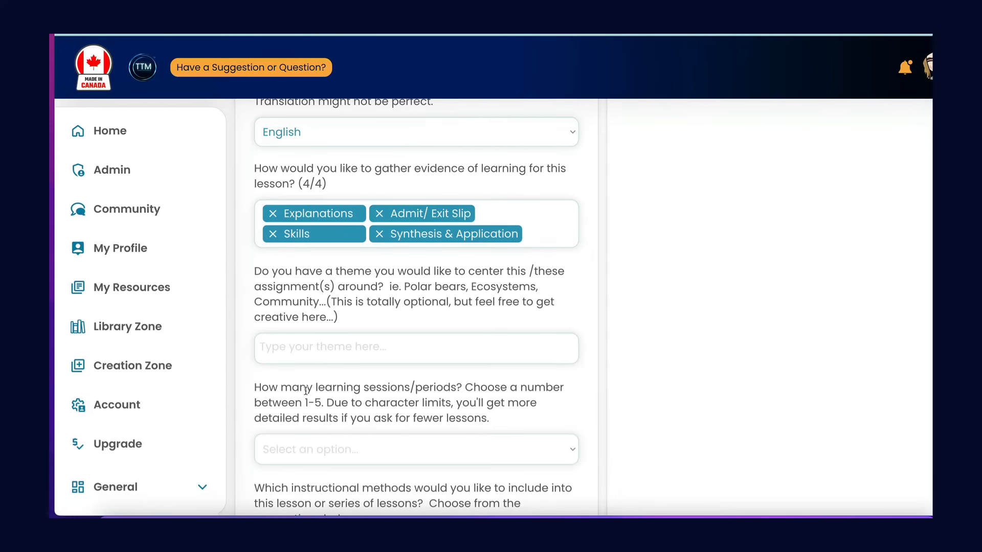
Leave the optional theme blank and set the number of learning sessions/periods to 2.
scroll(369, 379, "down", 1)
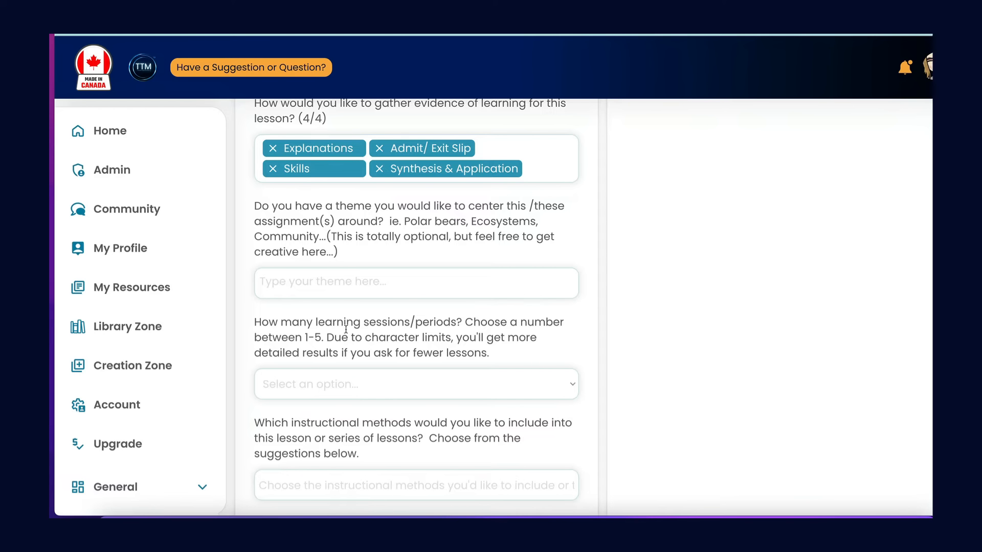
scroll(365, 317, "down", 2)
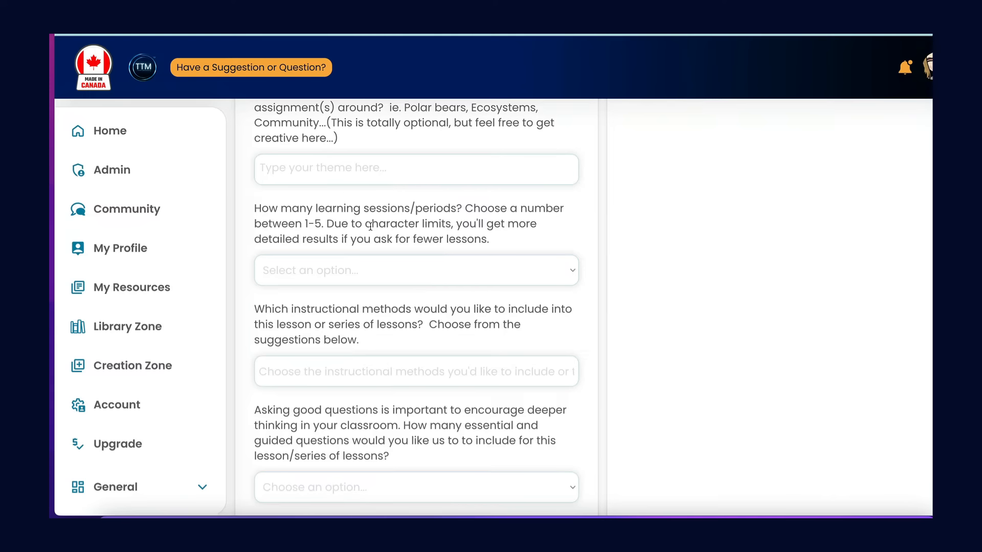
scroll(370, 225, "down", 1)
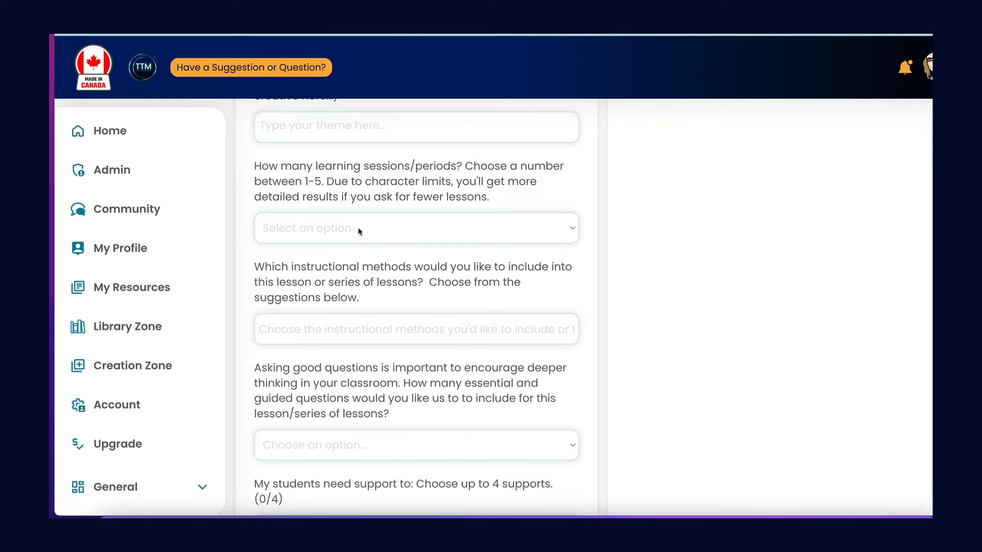
left_click(359, 230)
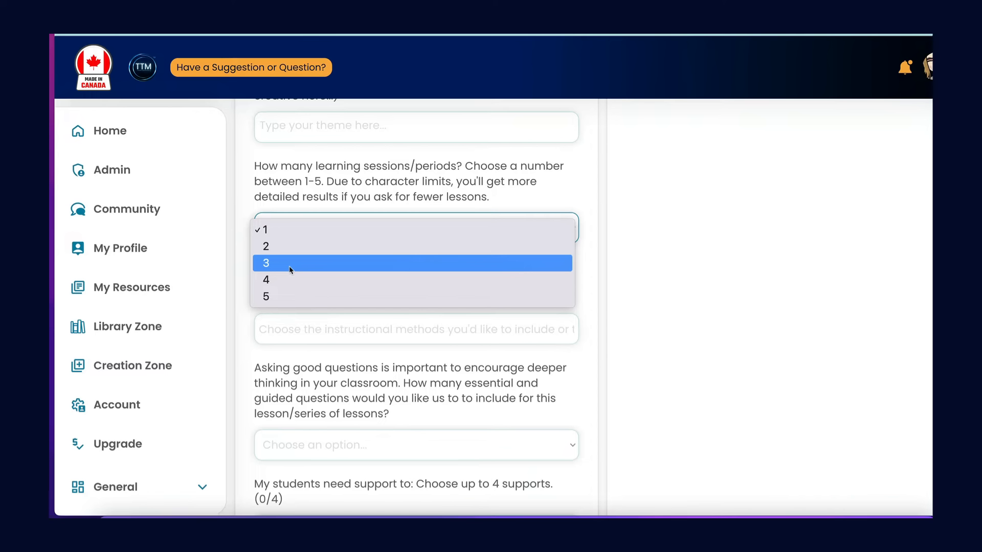
left_click(317, 246)
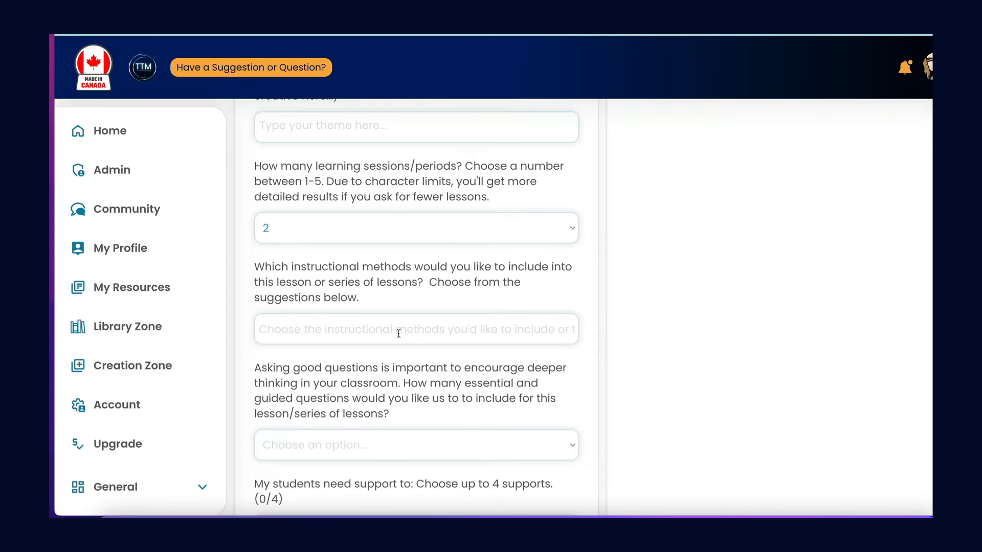
Add collaborative learning and games as instructional methods for the lesson series.
scroll(398, 333, "down", 2)
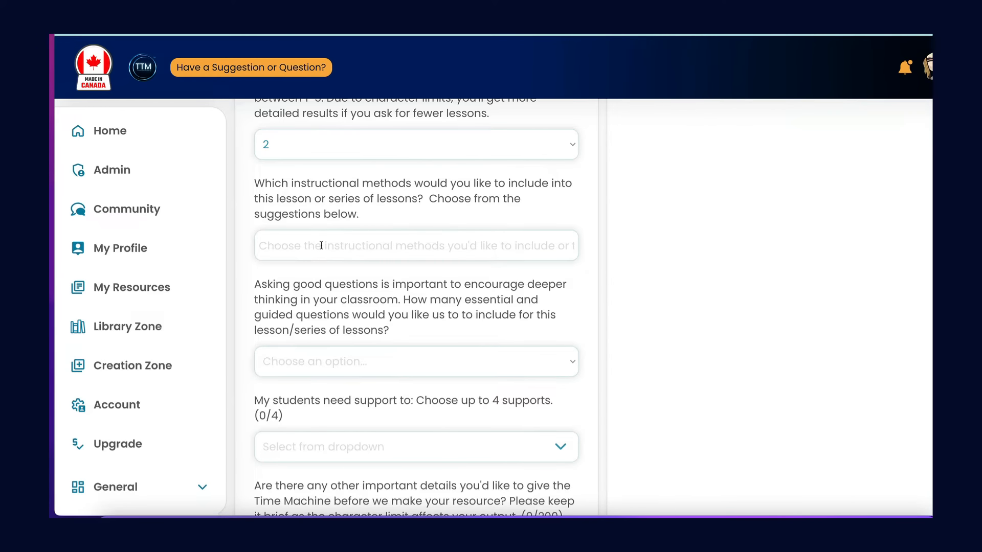
left_click(322, 245)
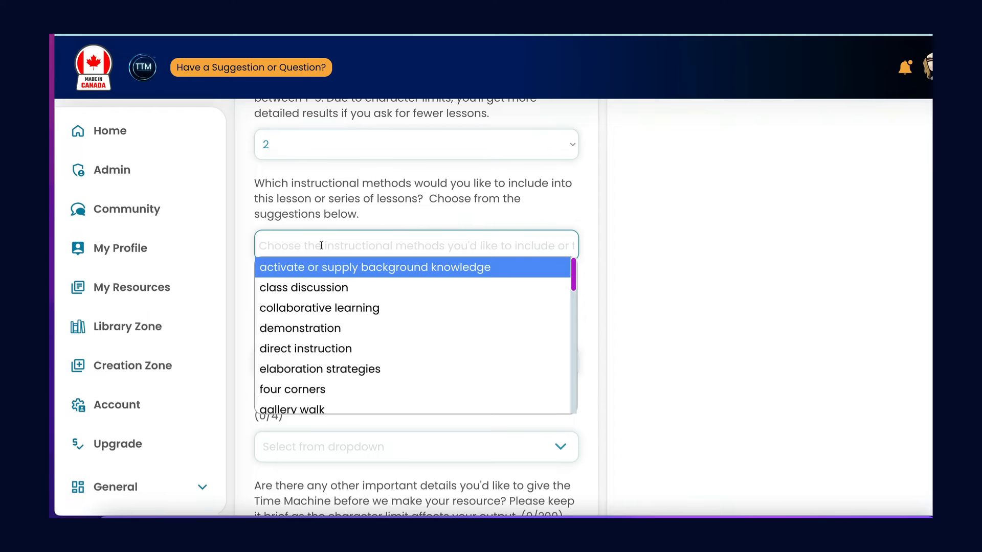
scroll(322, 246, "up", 10)
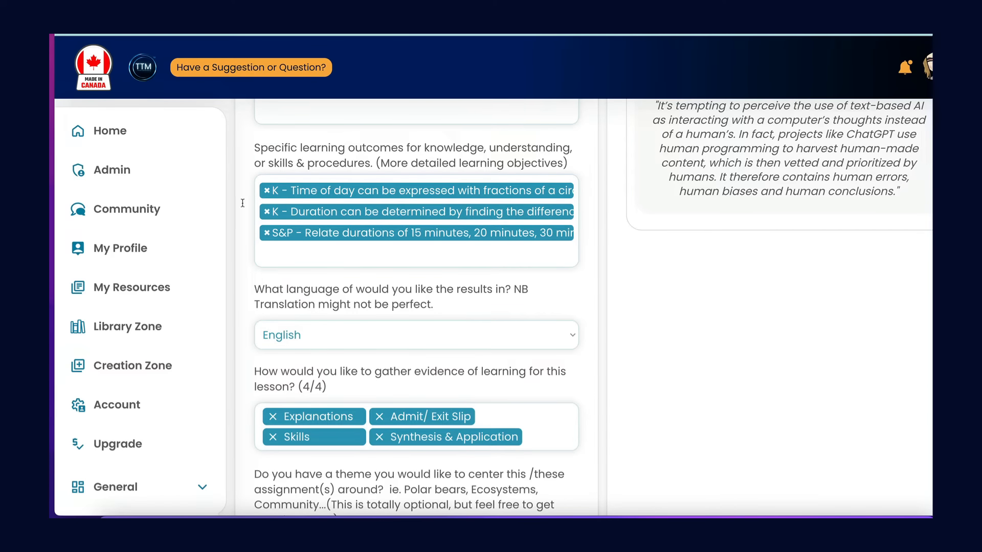
scroll(271, 304, "down", 10)
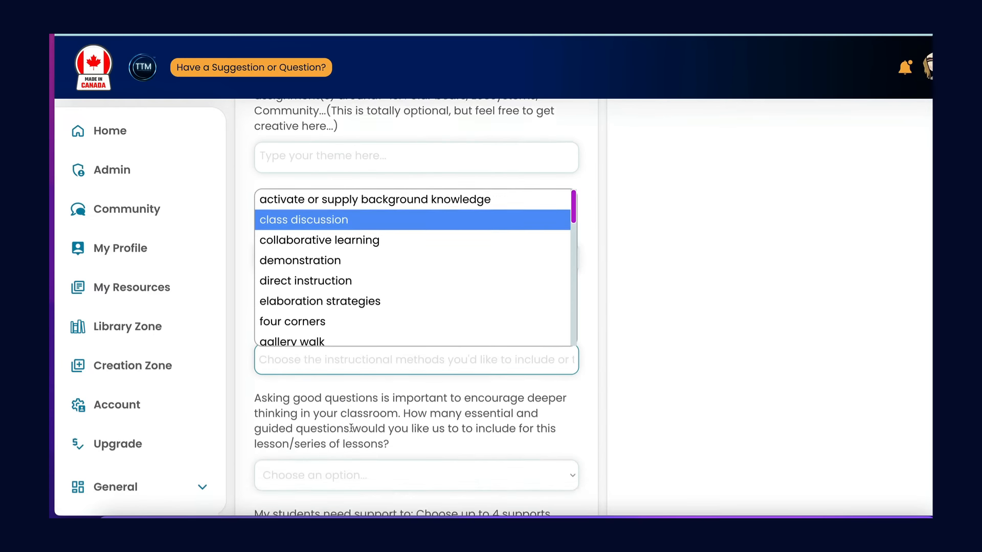
scroll(352, 428, "up", 1)
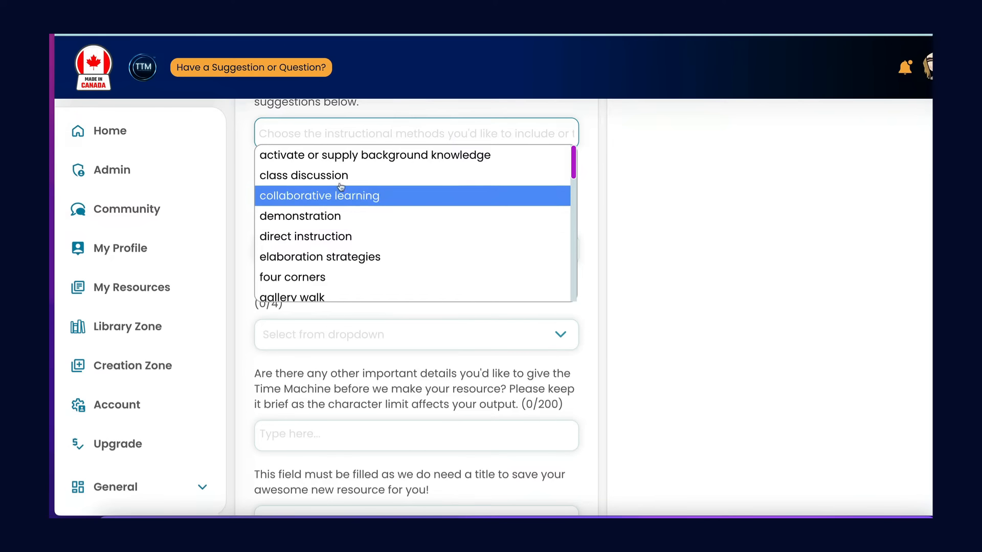
left_click(309, 195)
left_click(418, 132)
scroll(360, 225, "down", 3)
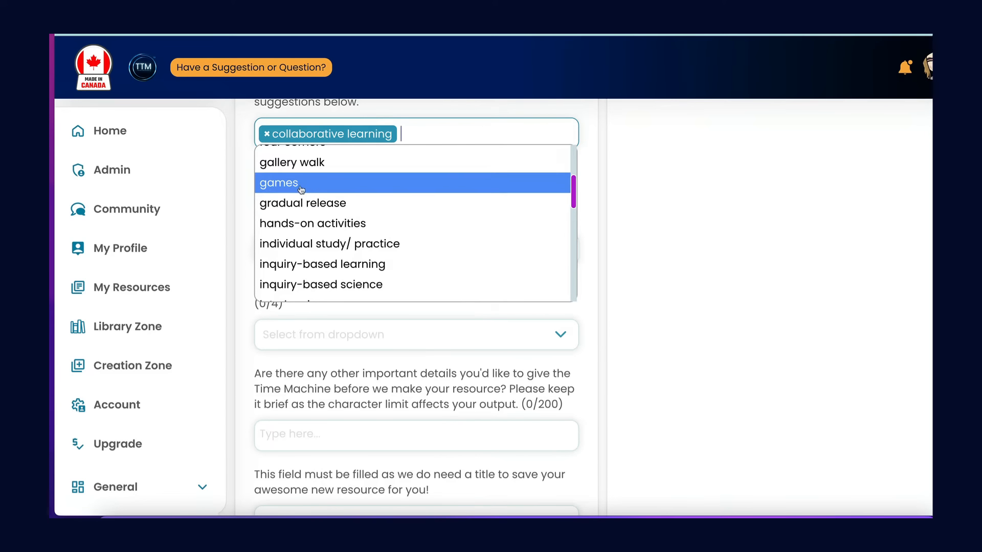
left_click(299, 189)
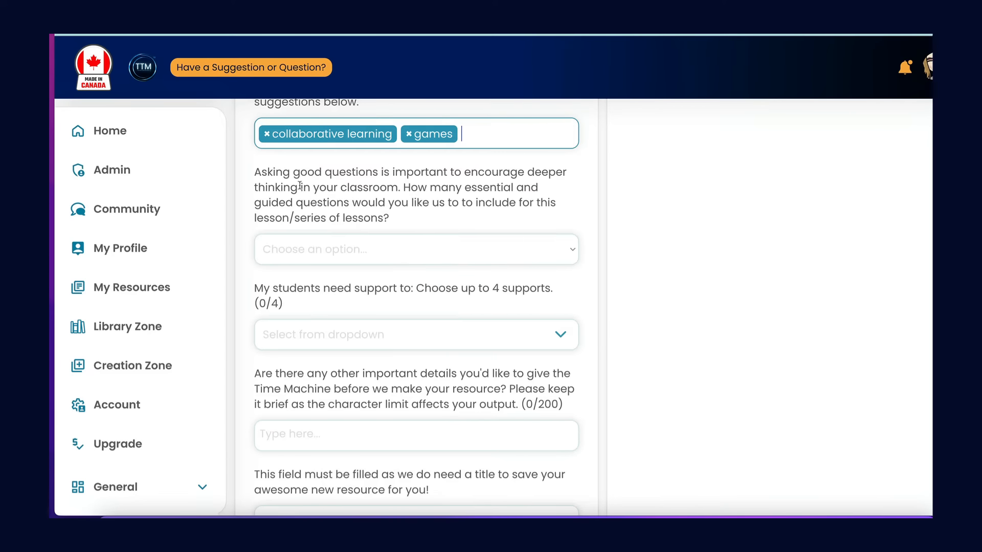
Add hands-on activities as a third instructional method.
left_click(484, 136)
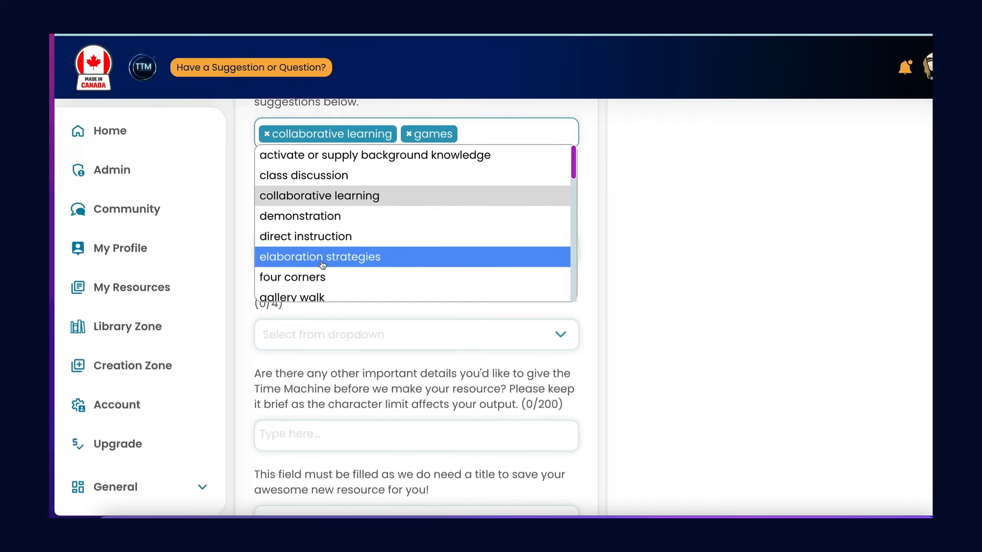
scroll(320, 263, "down", 3)
scroll(322, 264, "down", 1)
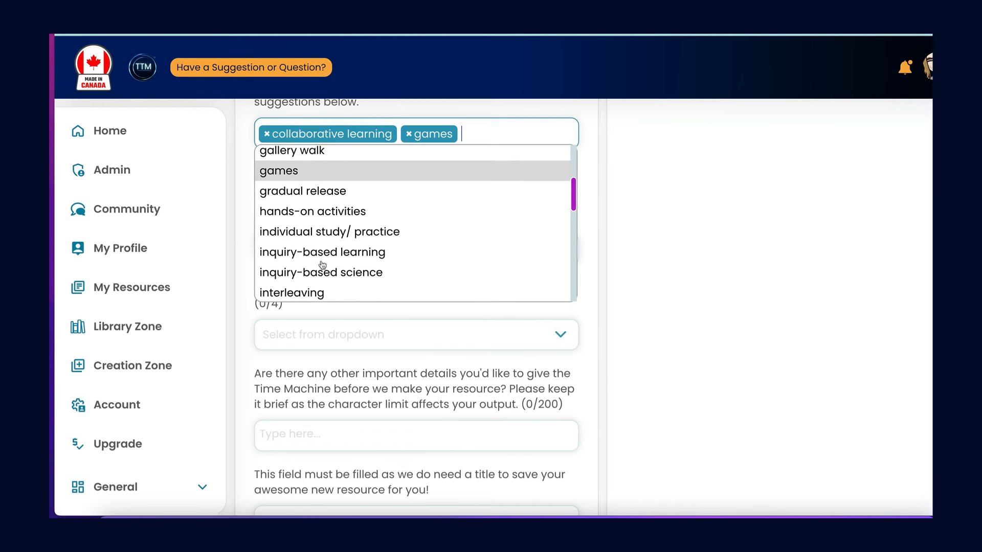
left_click(325, 211)
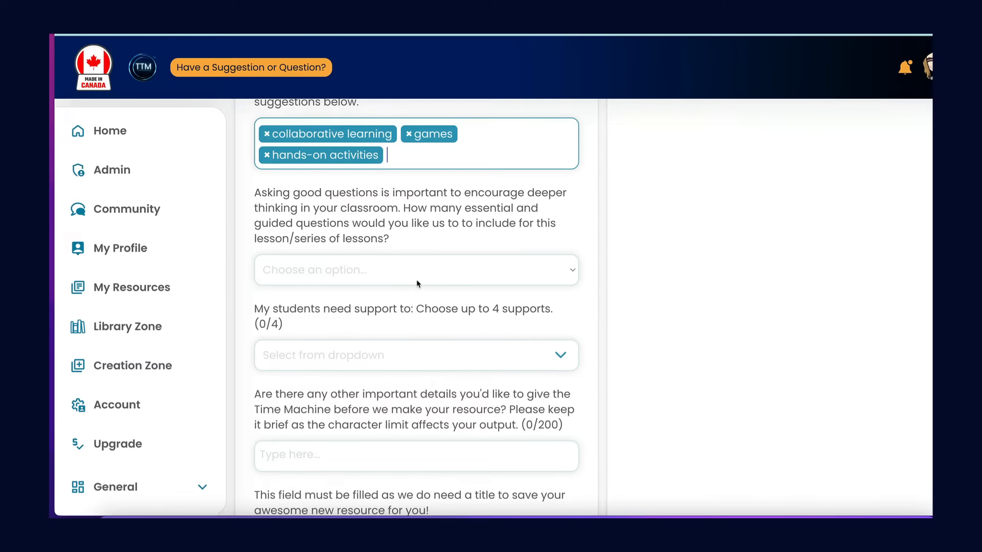
Look through the remaining suggested instructional methods, down to the end of the list, without adding another.
scroll(391, 177, "up", 4)
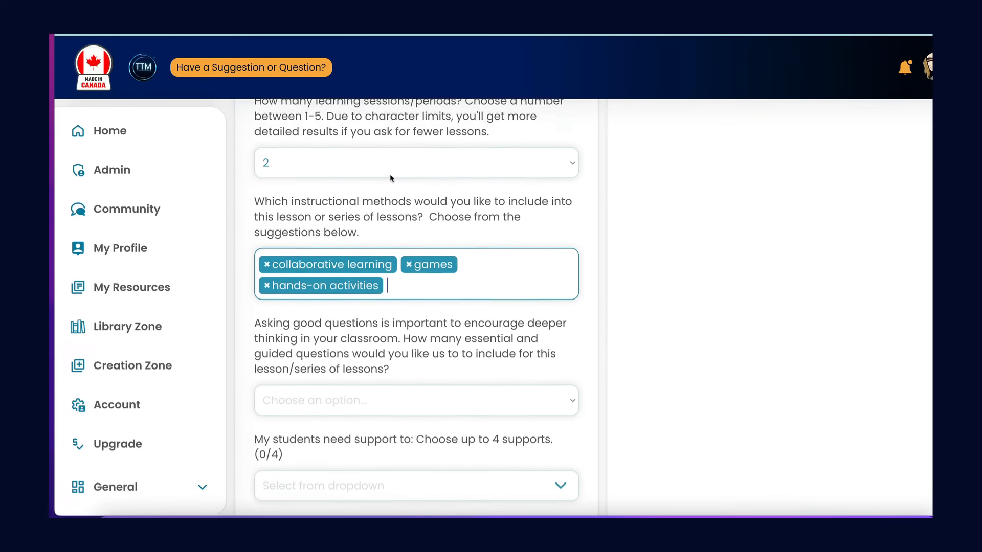
scroll(391, 178, "down", 3)
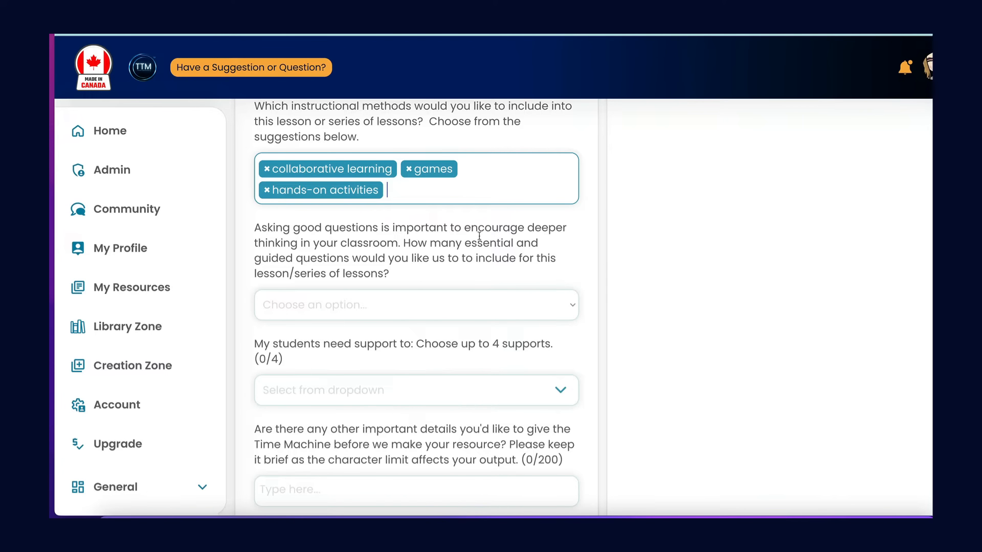
left_click(440, 194)
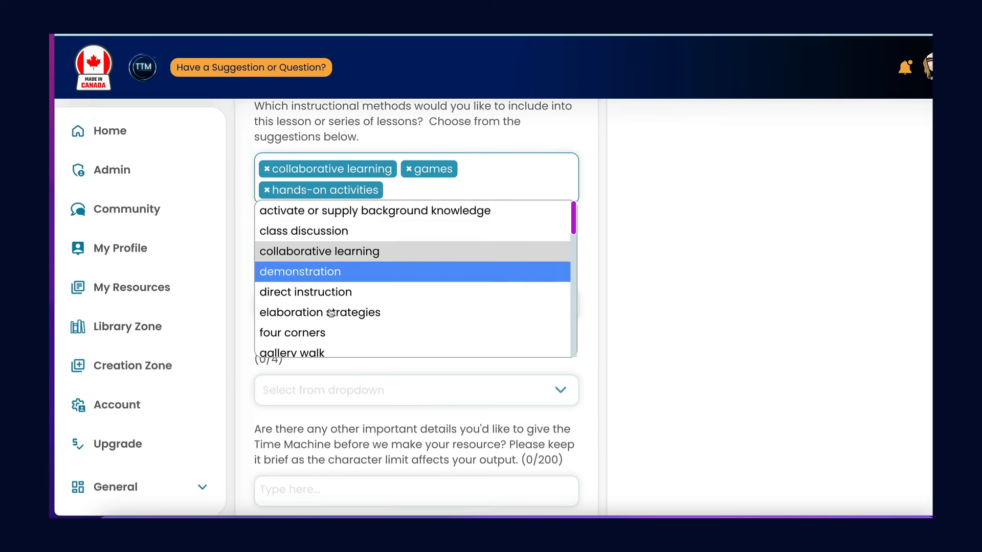
scroll(331, 347, "down", 5)
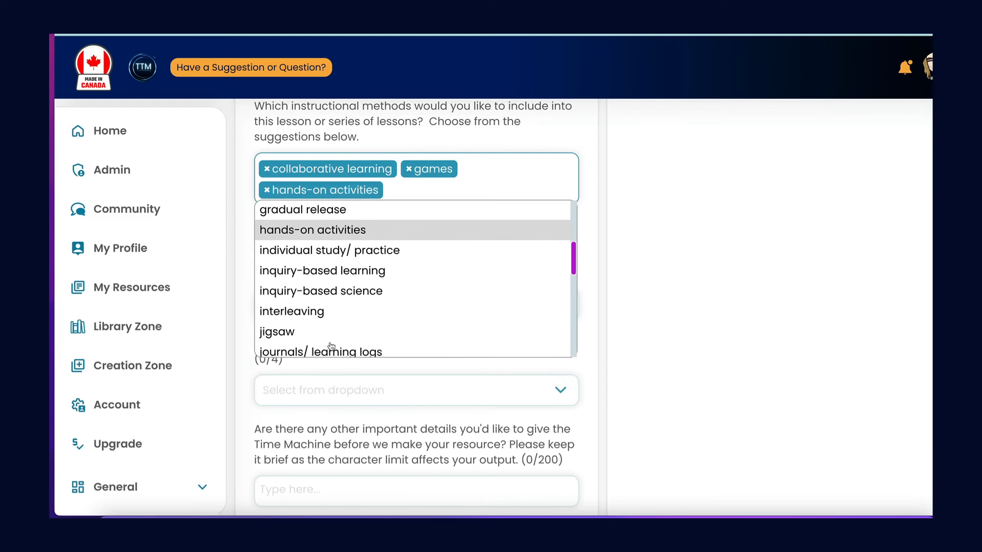
scroll(332, 347, "down", 5)
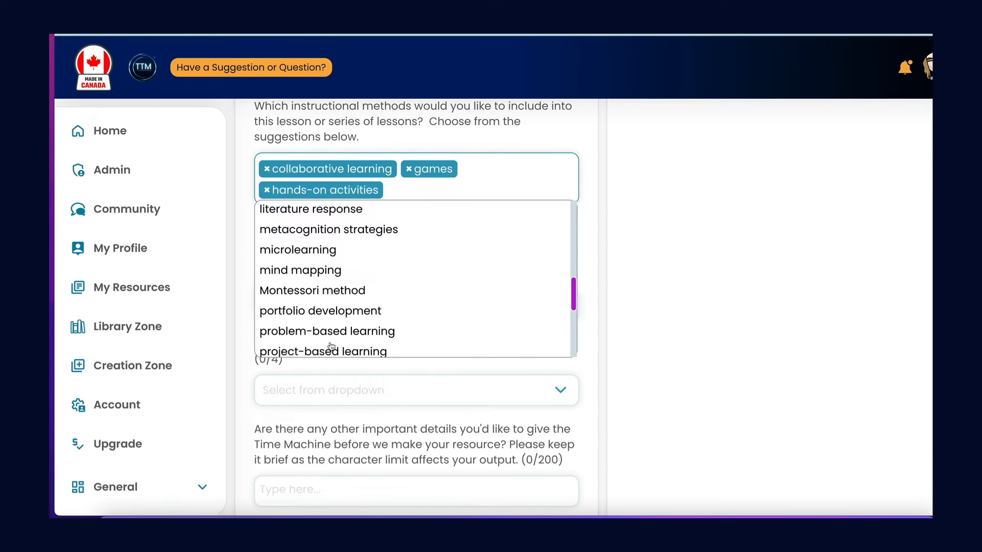
scroll(332, 347, "down", 4)
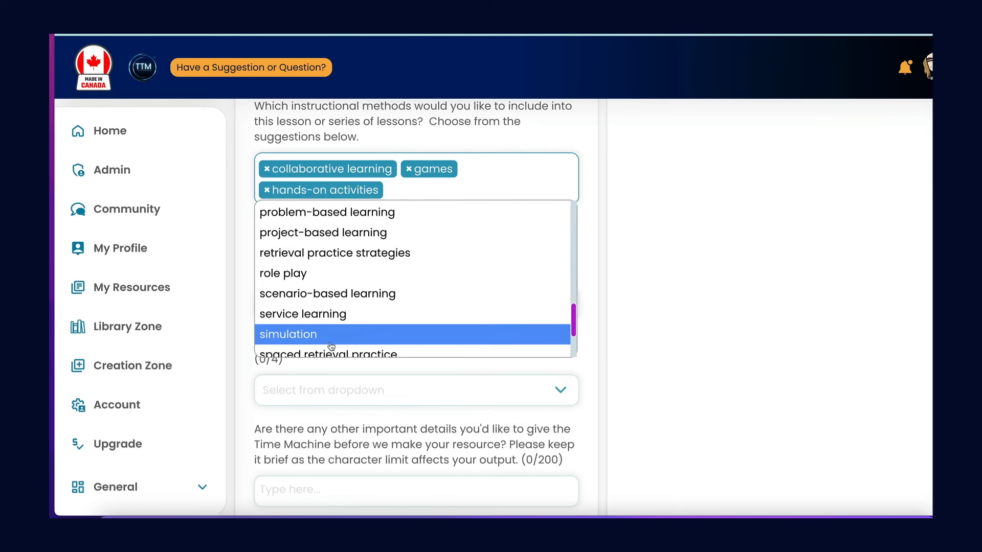
scroll(332, 347, "down", 2)
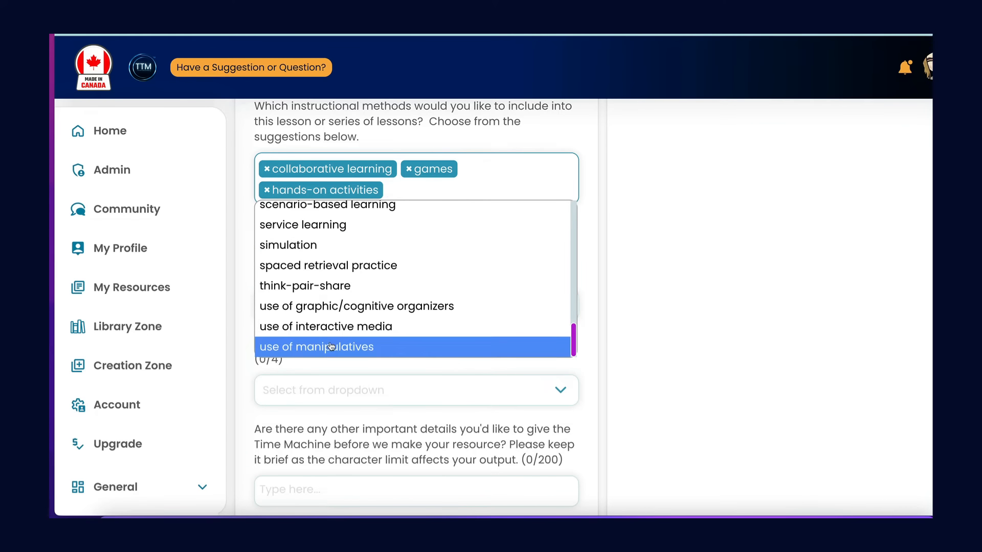
left_click(592, 222)
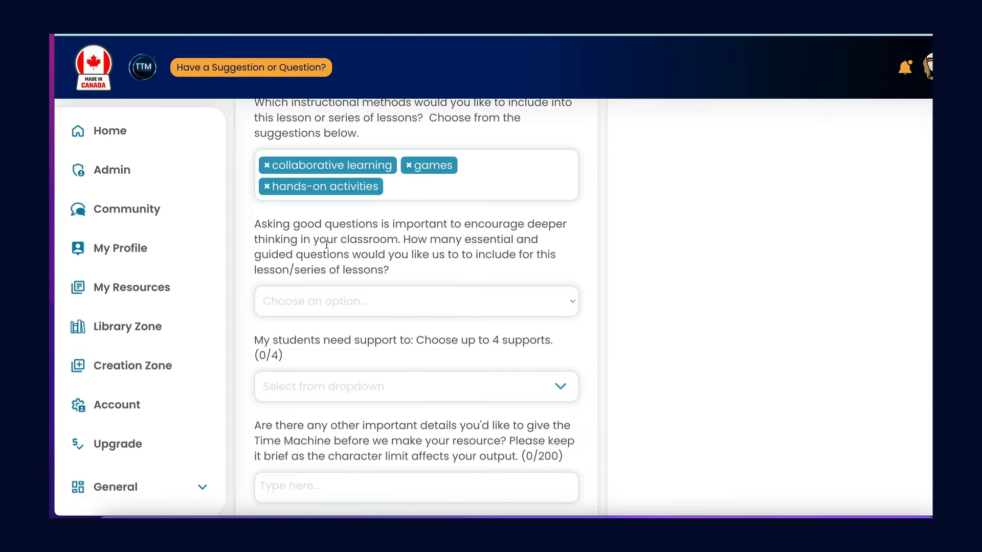
Set the number of essential and guided questions to include in the lessons to 3.
left_click(345, 300)
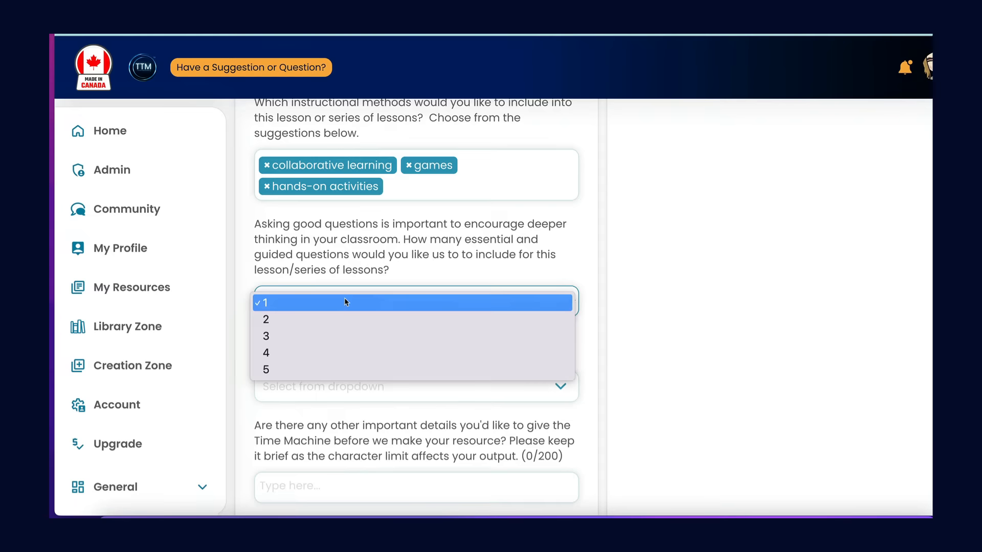
left_click(321, 335)
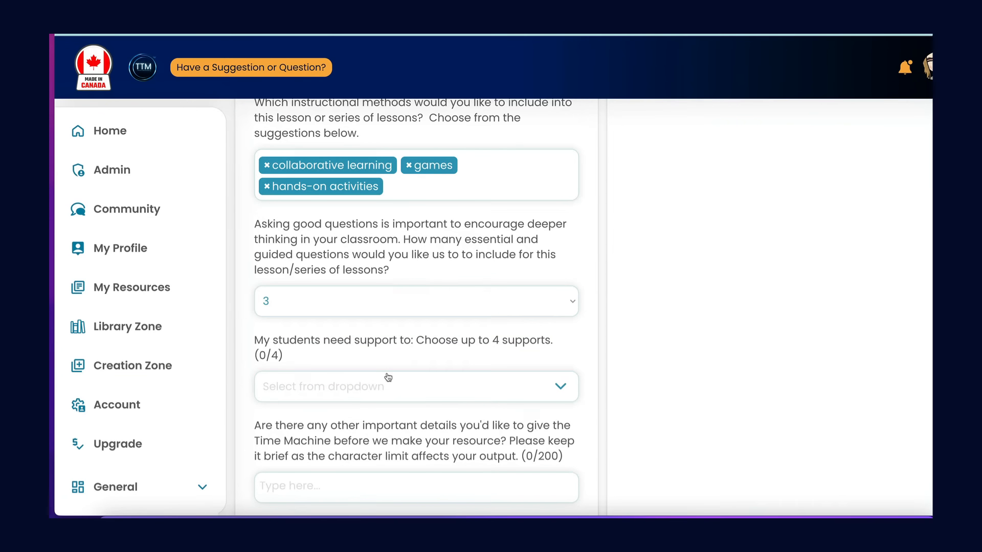
Add the Recruit their Interest support "Offer choices (eg. level of challenge, type of rewards) or use choice boards" for the students.
scroll(394, 378, "down", 3)
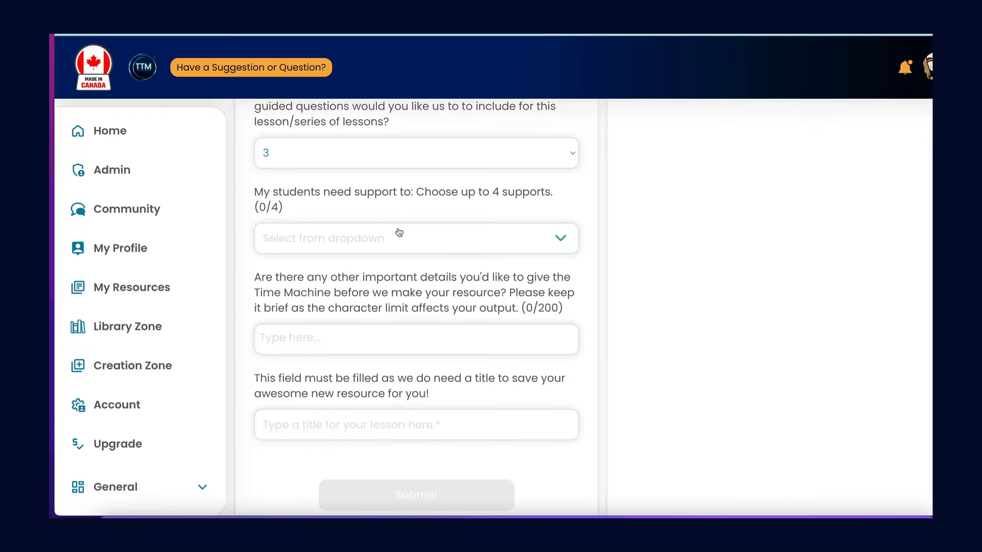
left_click(446, 246)
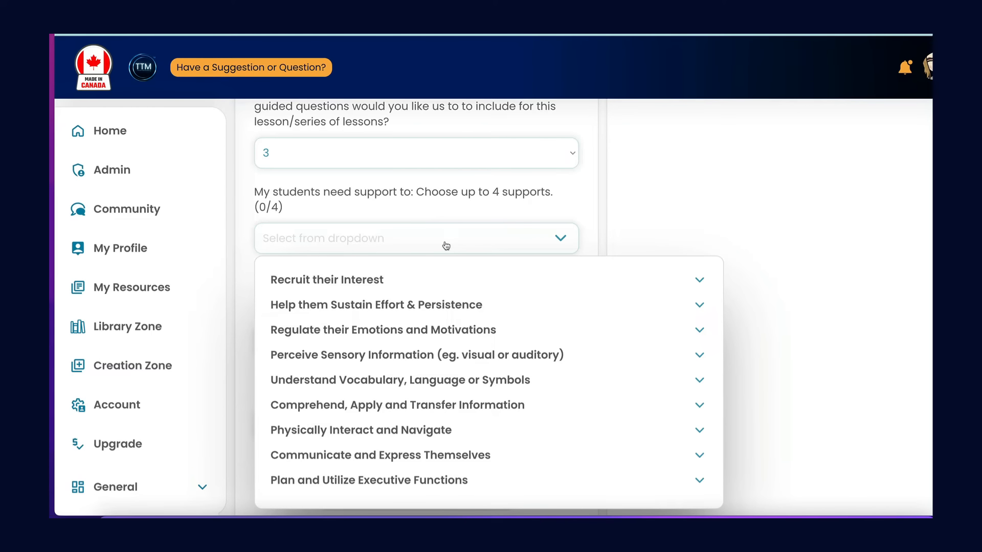
left_click(363, 282)
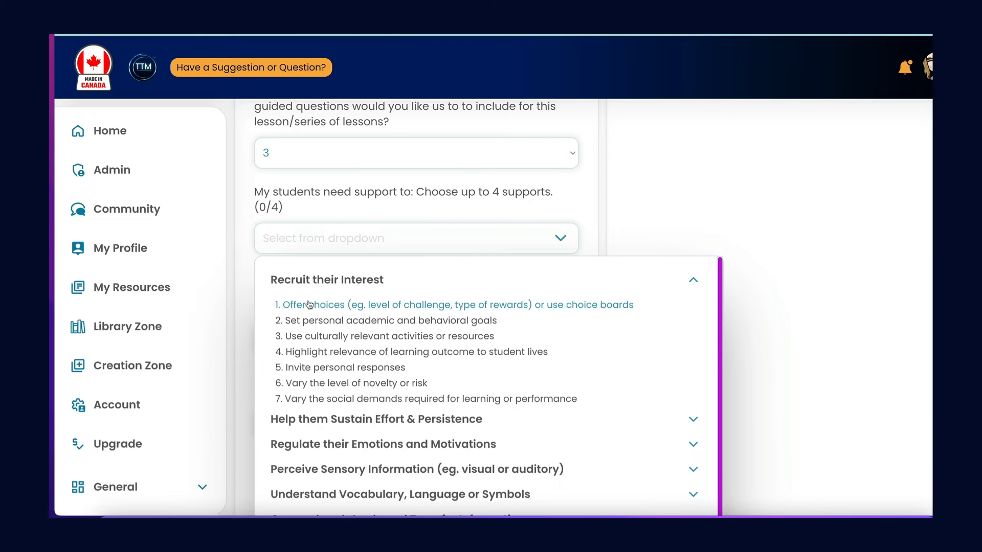
left_click(335, 305)
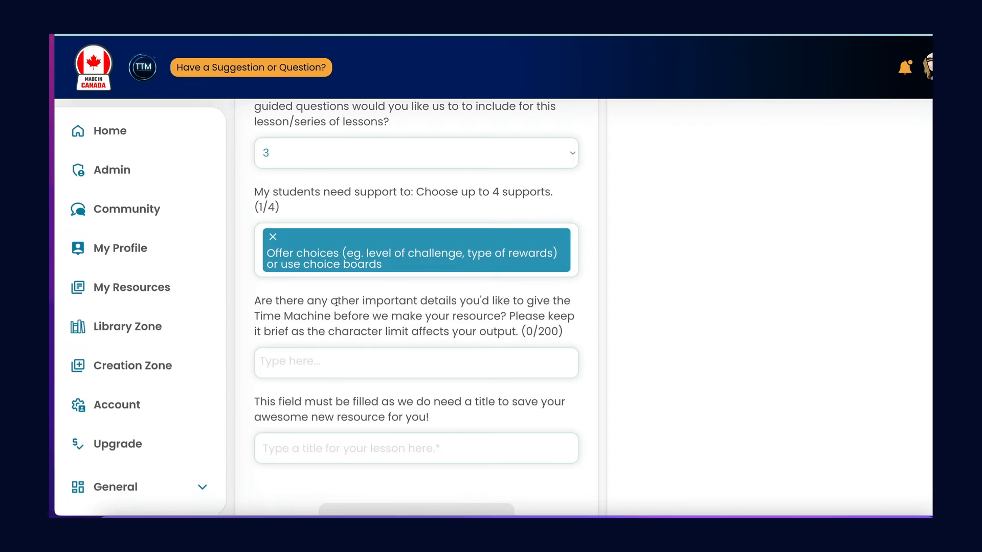
Add the Regulate their Emotions and Motivations support "Provide peer mentors or role models" for the students.
left_click(575, 271)
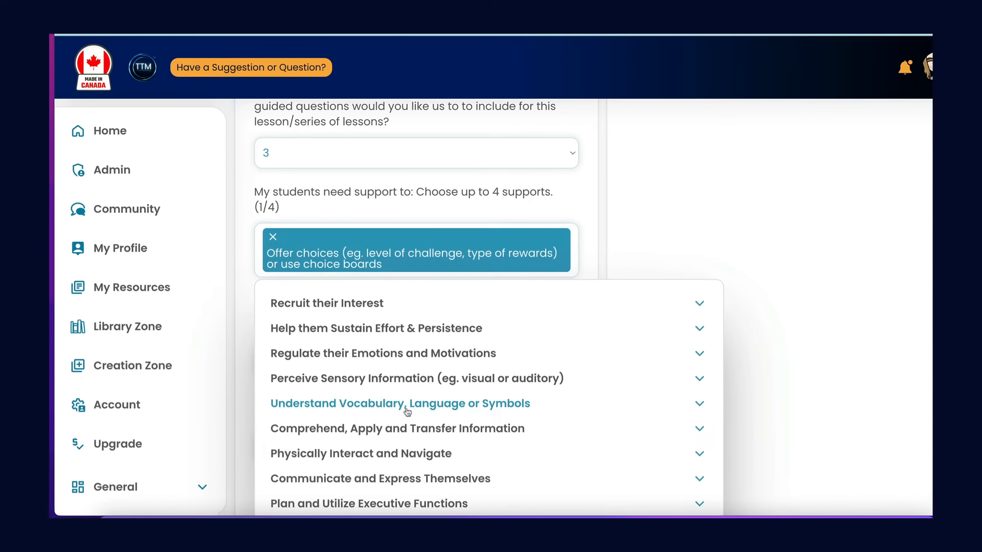
scroll(408, 412, "down", 1)
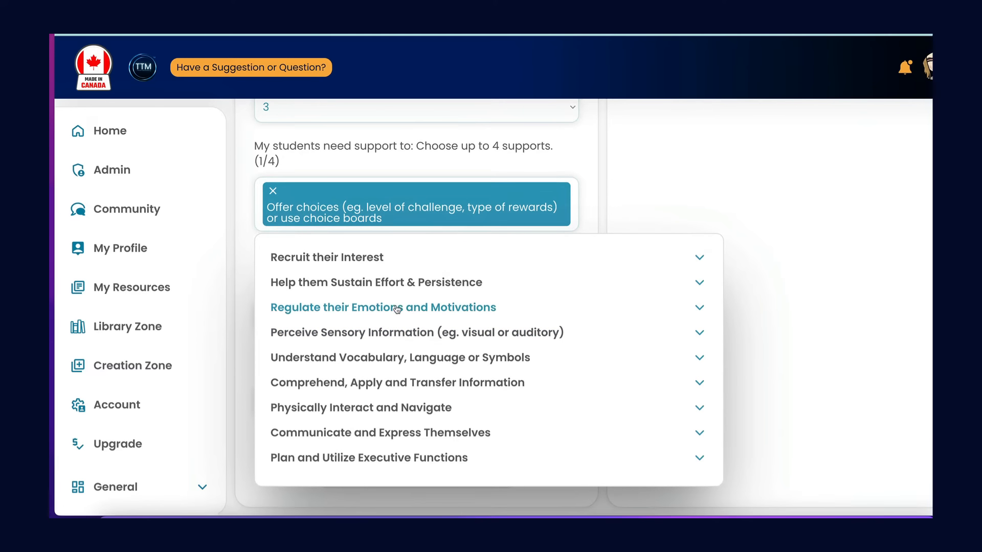
left_click(397, 308)
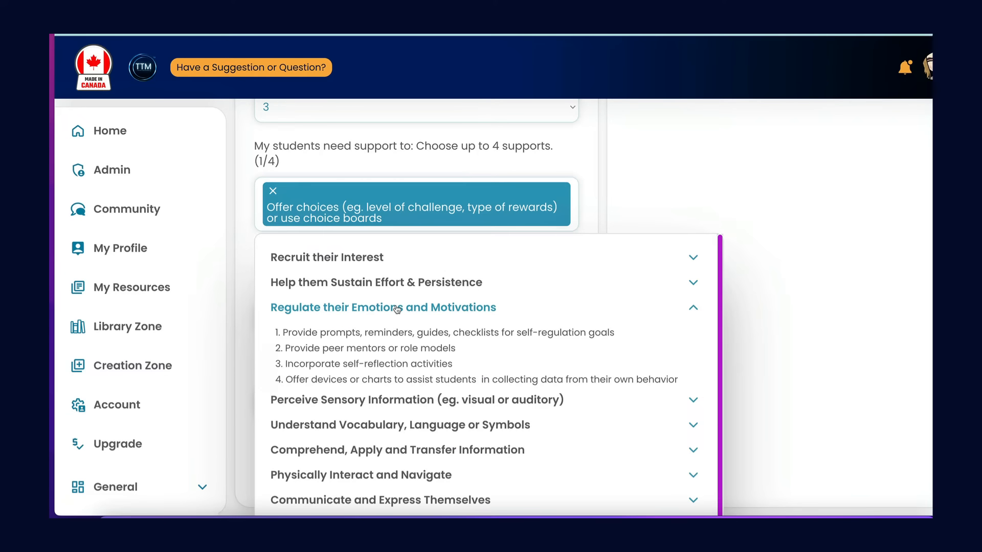
left_click(352, 350)
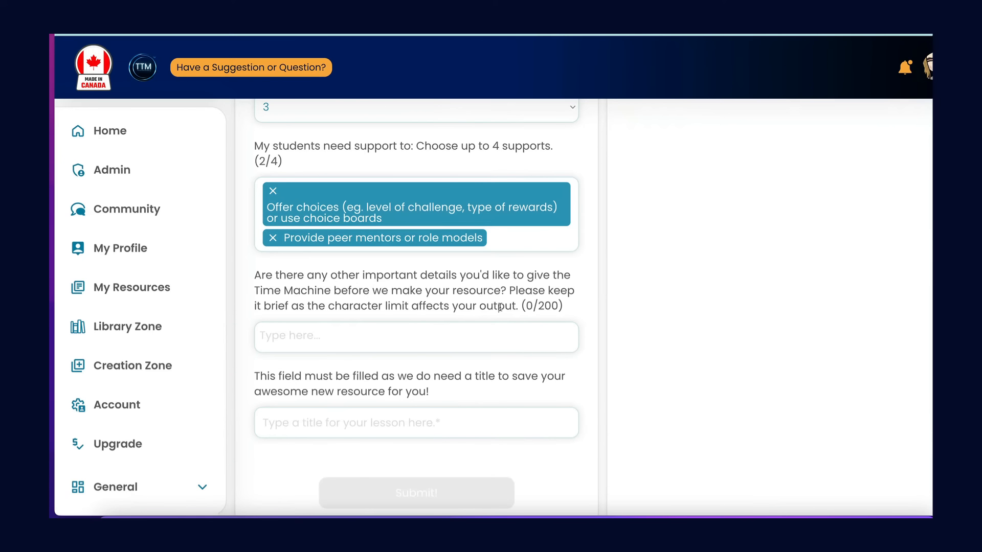
left_click(308, 329)
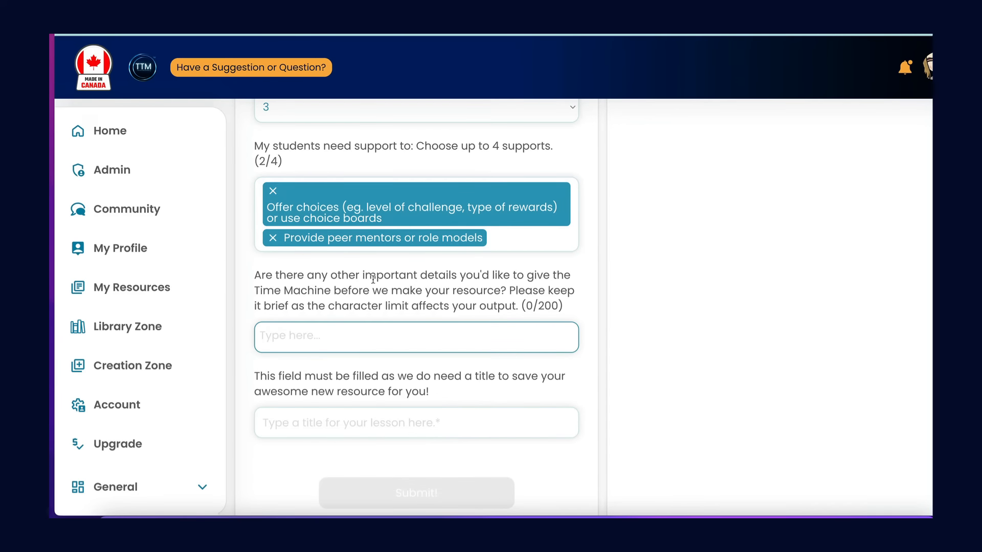
scroll(391, 237, "up", 7)
scroll(391, 238, "down", 7)
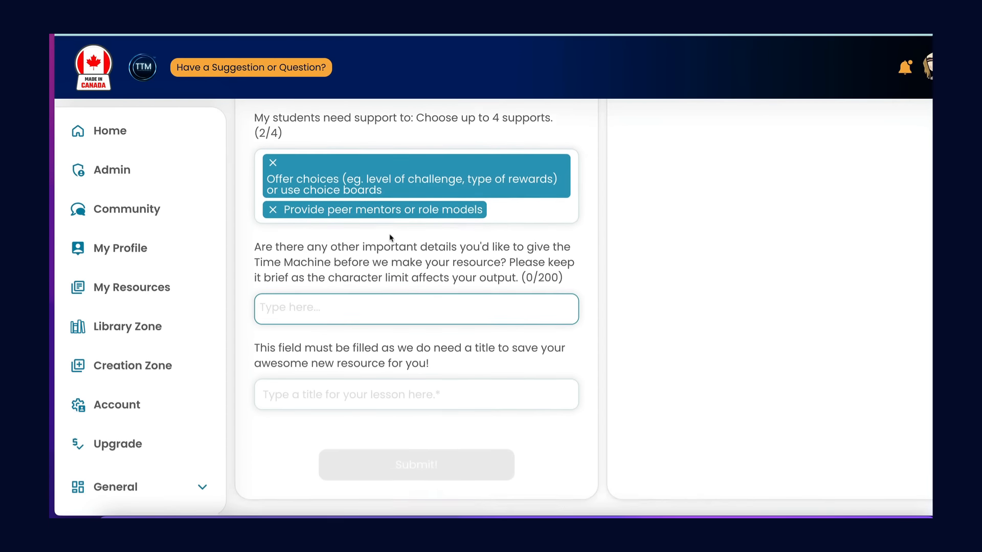
Title the lesson "Standard Units of Time" and submit the form to generate the lesson plan.
left_click(296, 410)
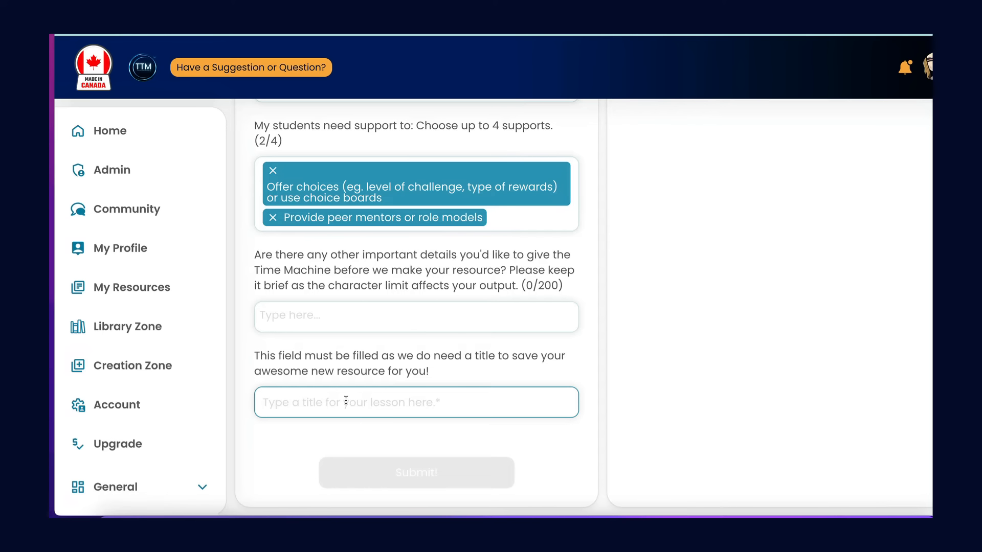
scroll(345, 400, "up", 8)
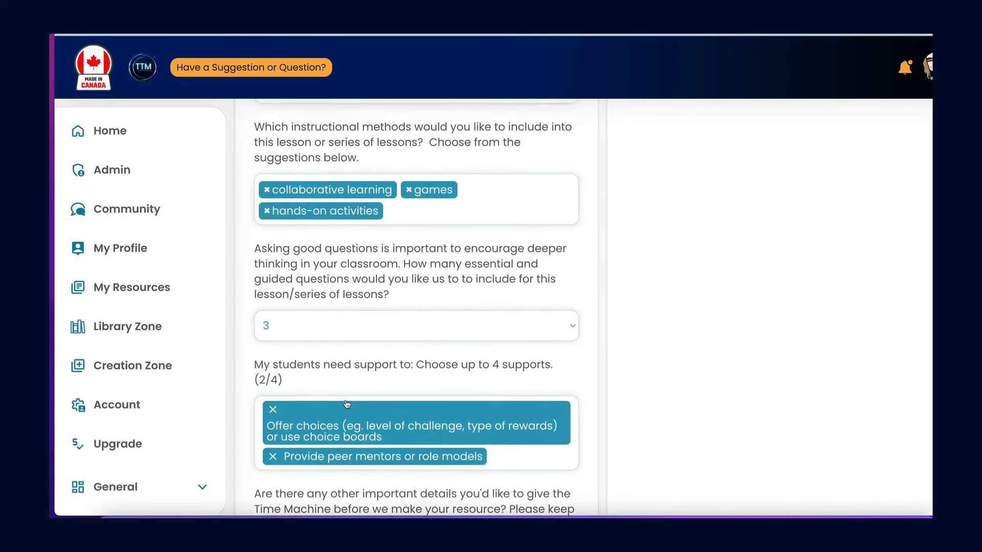
scroll(345, 403, "up", 6)
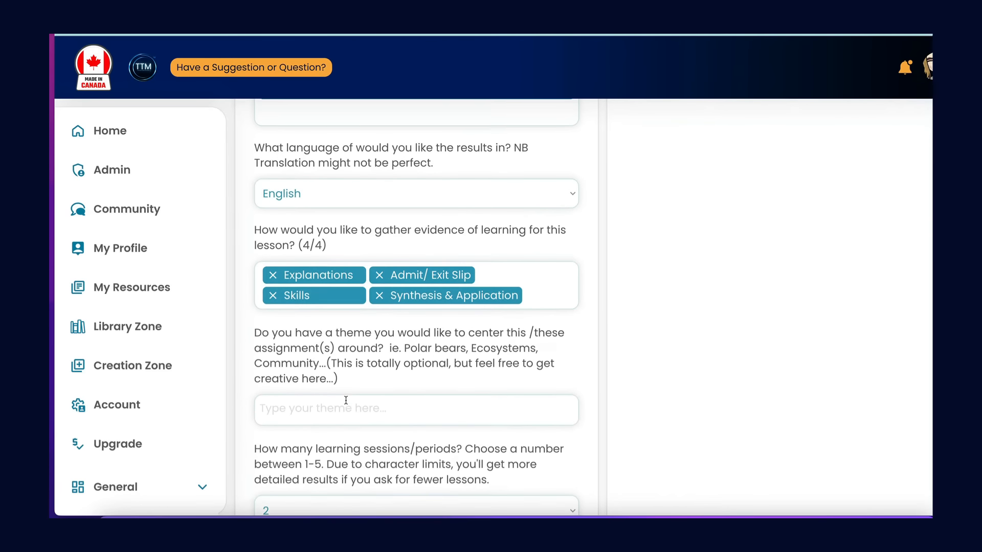
scroll(346, 404, "up", 1)
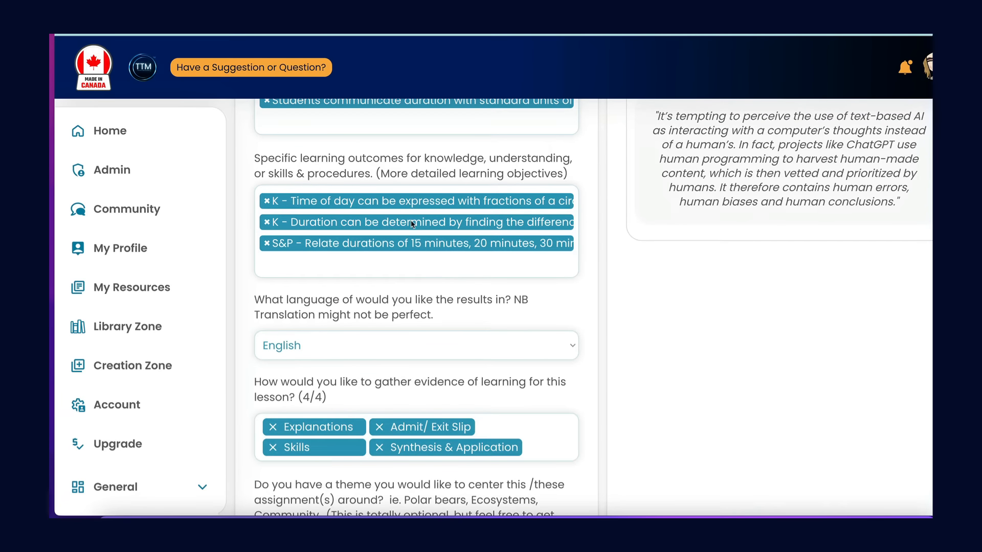
scroll(412, 223, "up", 2)
scroll(412, 221, "down", 15)
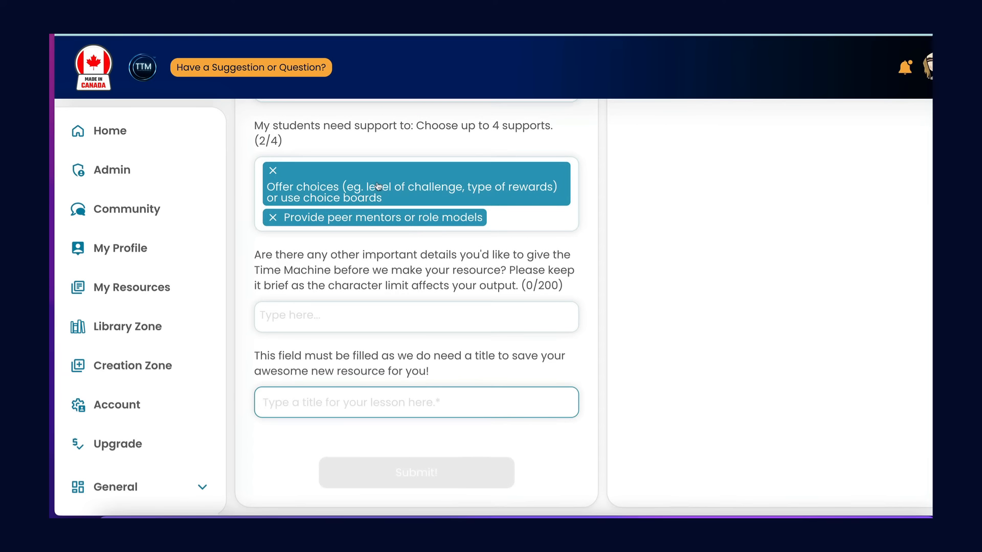
type("Stan")
type("dr")
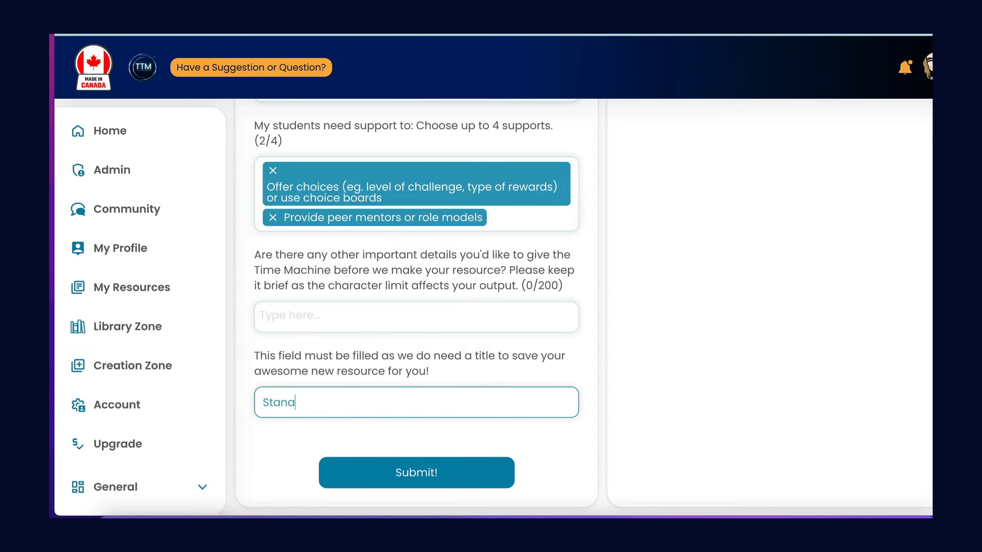
key("BackSpace")
key("BackSpace")
type("dard Units")
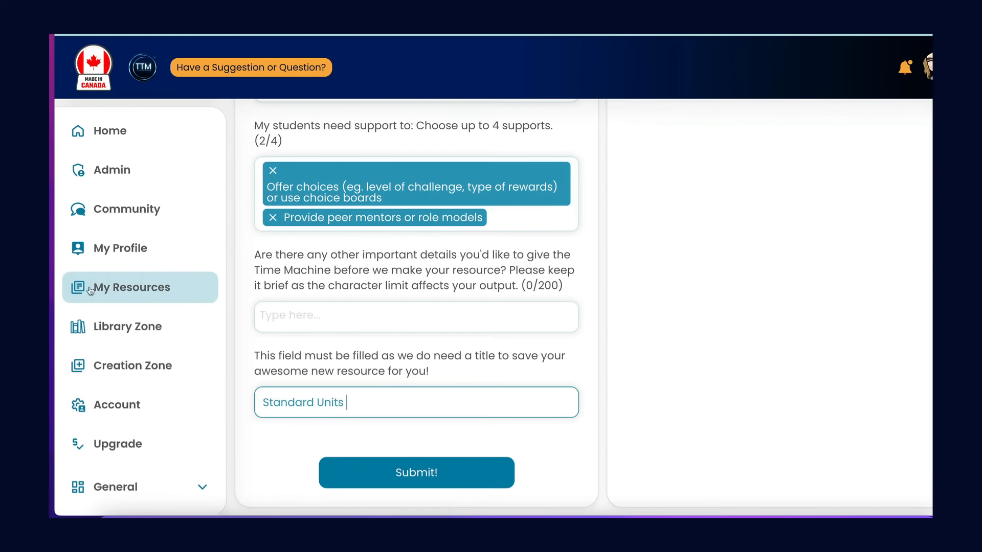
type("of ")
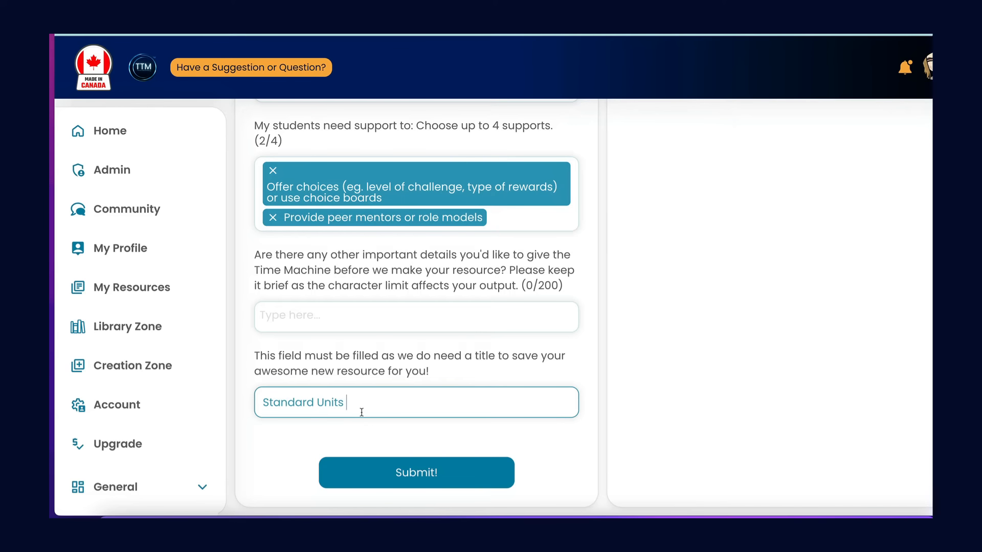
type("Time")
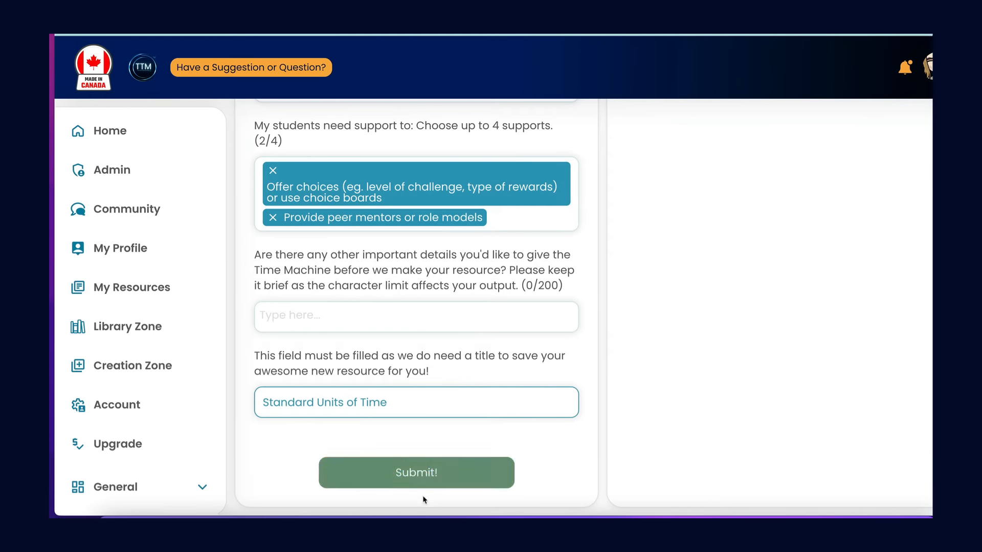
left_click(413, 475)
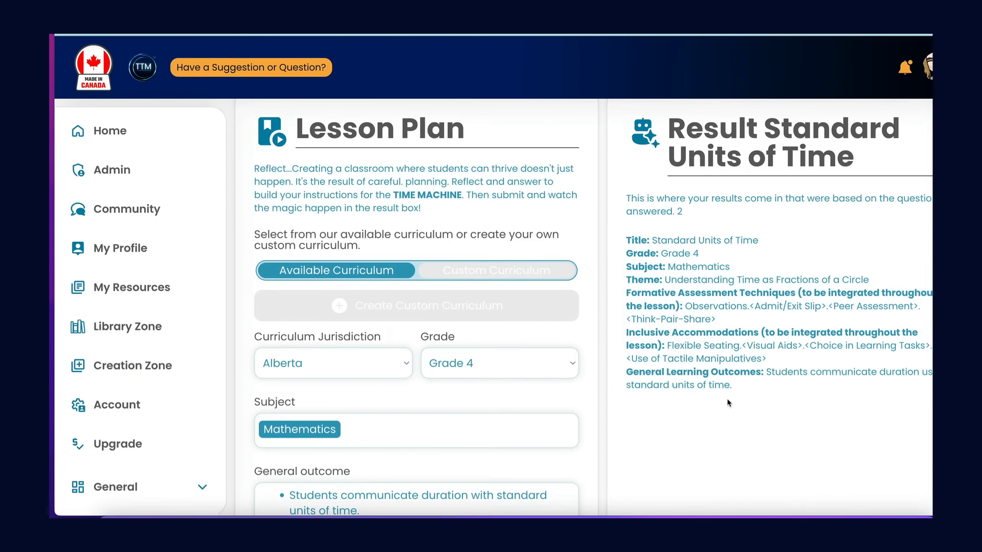
Read through the lesson plan result as it is generated, from the title and outcomes through the procedures for Lessons 1 and 2.
scroll(727, 399, "down", 2)
scroll(727, 399, "down", 4)
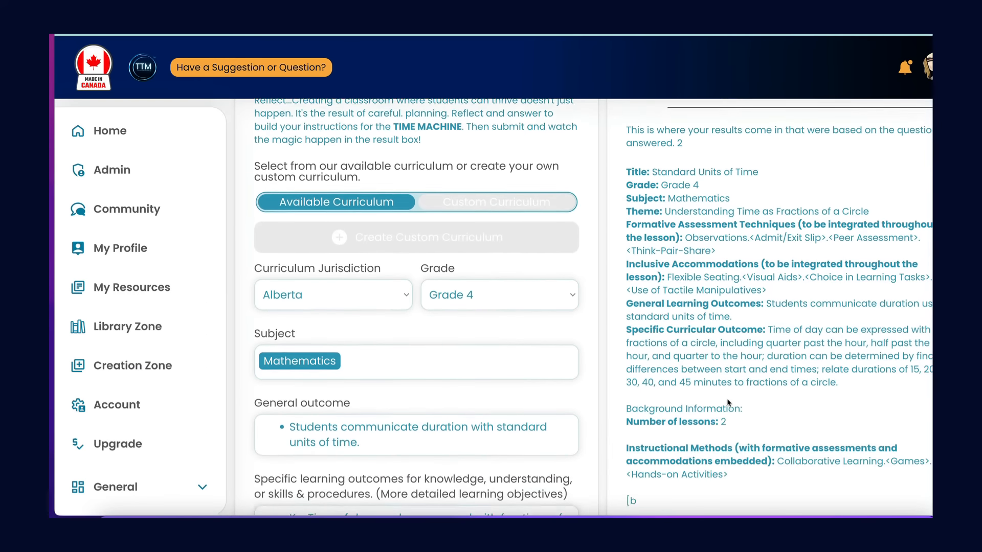
scroll(727, 399, "down", 2)
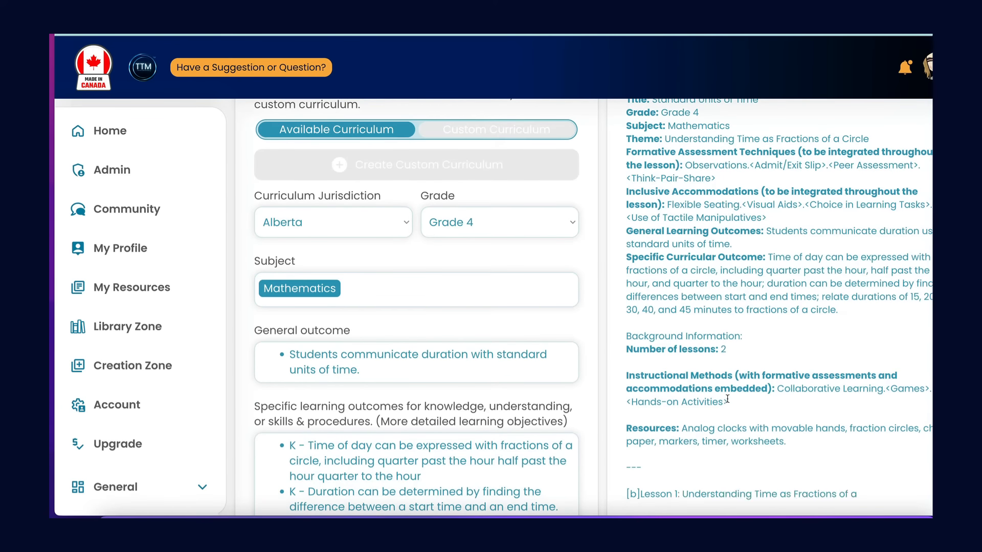
scroll(725, 336, "down", 5)
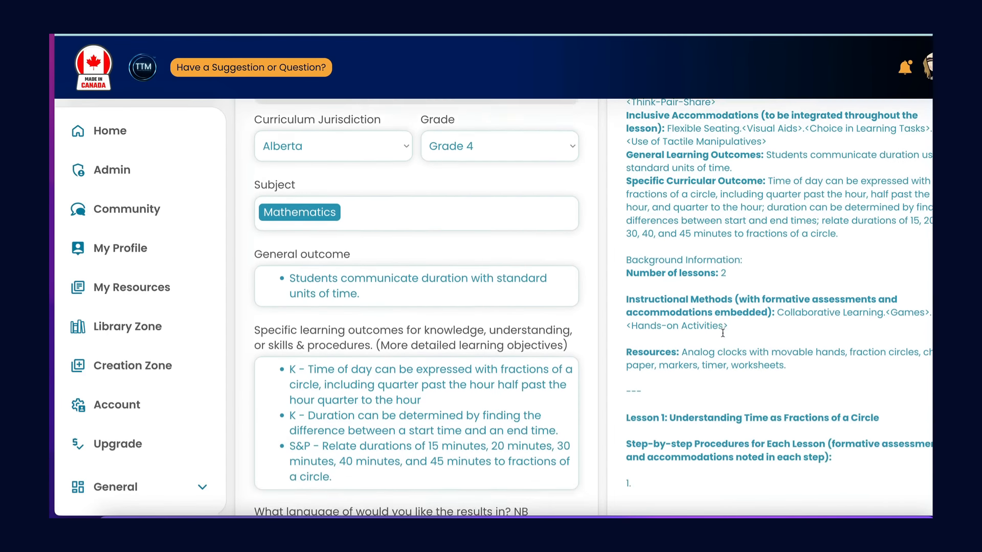
scroll(724, 336, "down", 4)
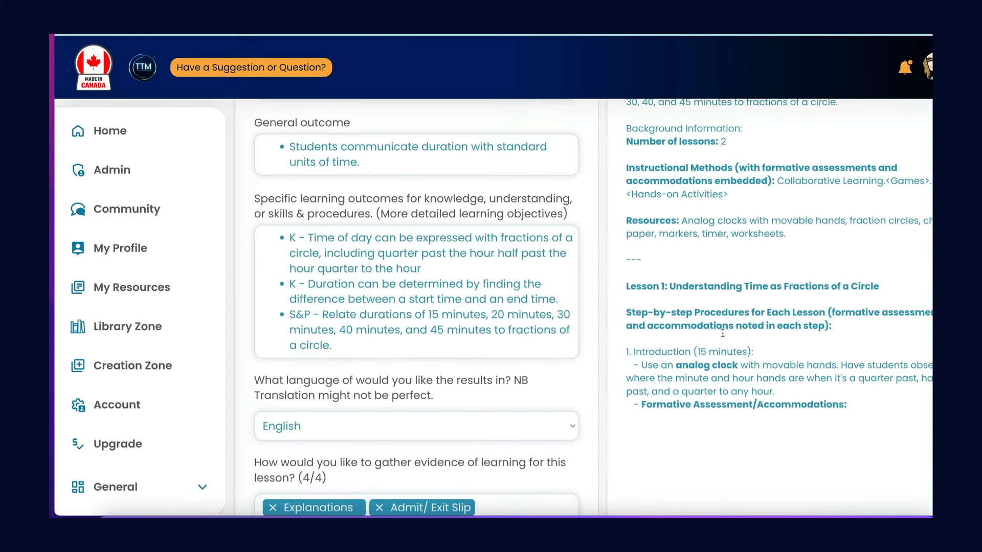
scroll(722, 333, "down", 4)
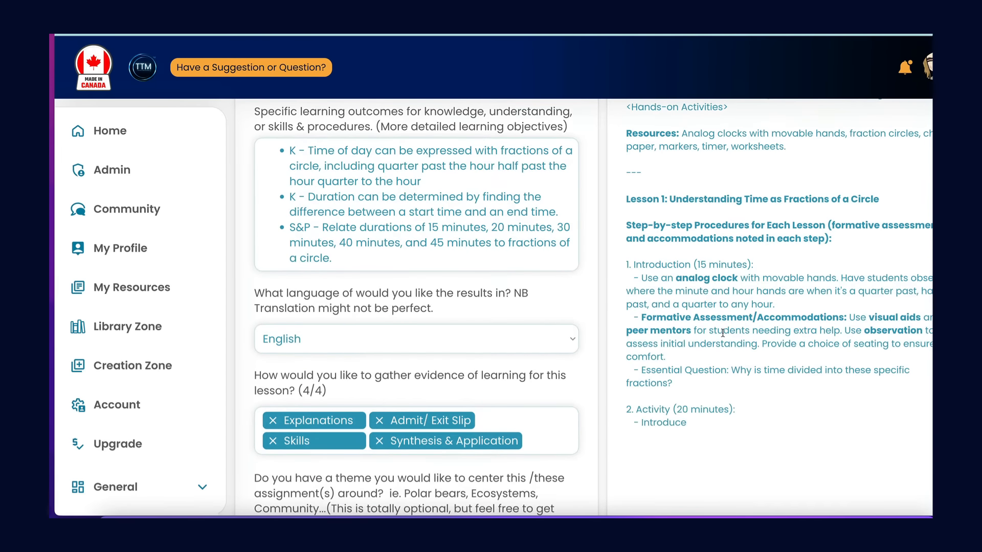
scroll(723, 333, "down", 3)
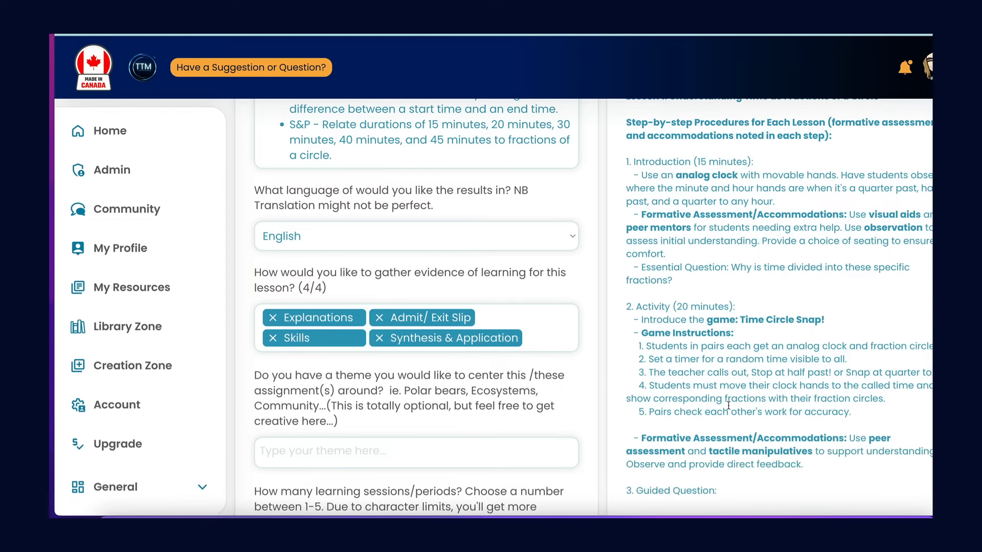
scroll(730, 409, "down", 1)
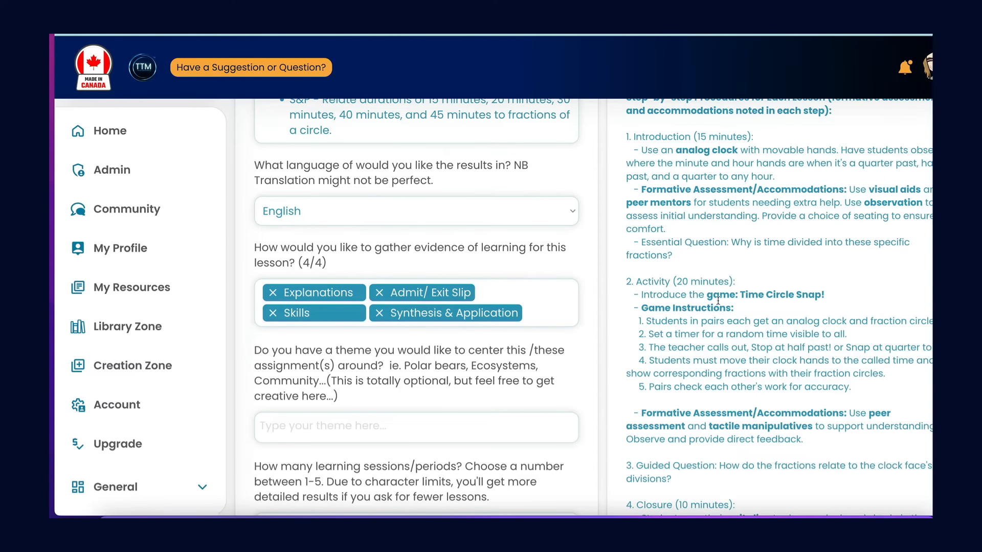
scroll(723, 333, "down", 2)
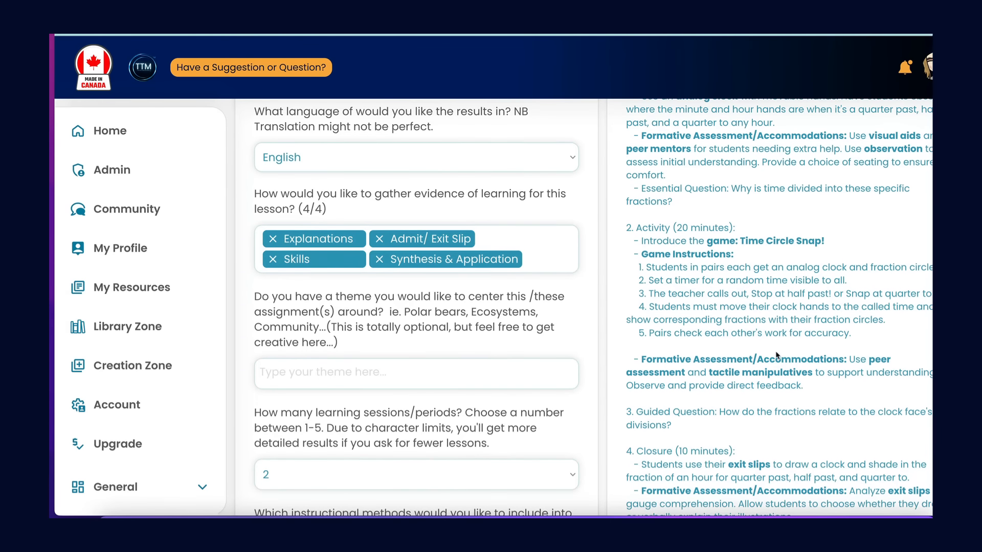
scroll(776, 355, "down", 6)
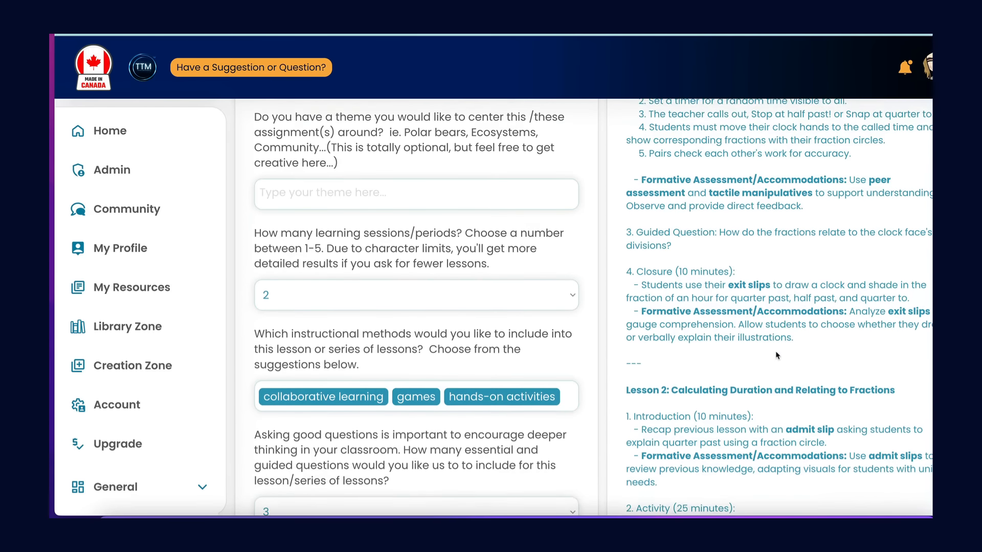
scroll(776, 355, "down", 1)
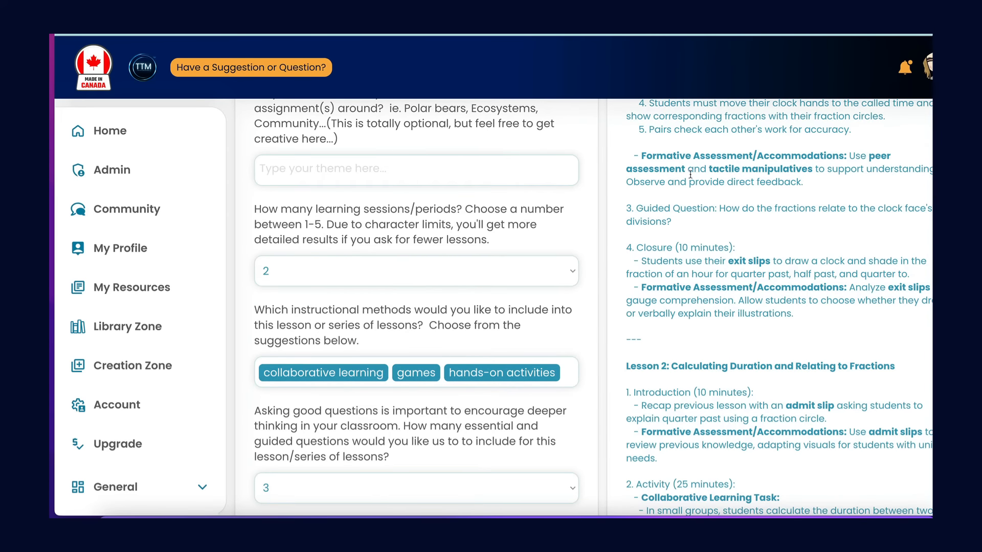
scroll(719, 300, "down", 10)
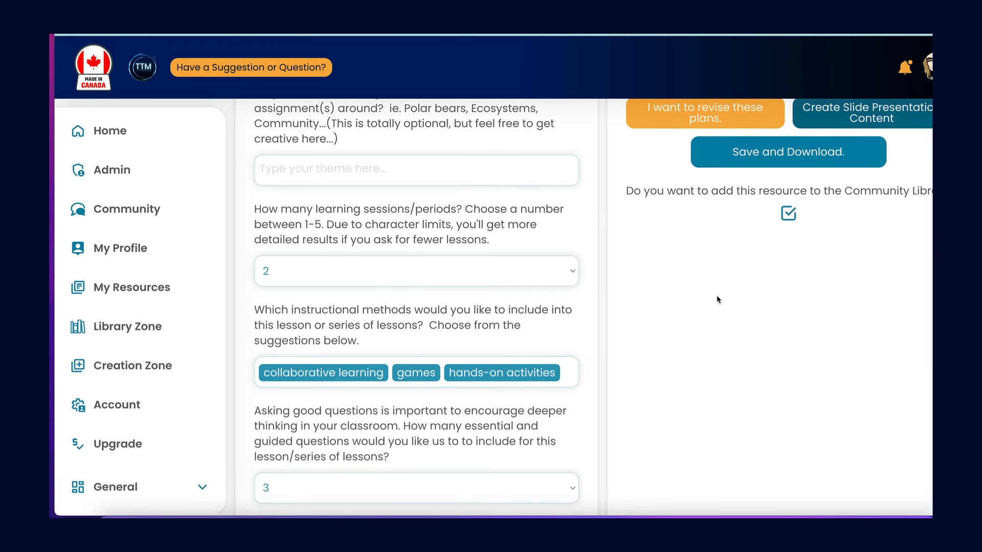
Review the finished lesson plan in the editable result box, from its title down to the closure of Lesson 2.
scroll(719, 300, "up", 8)
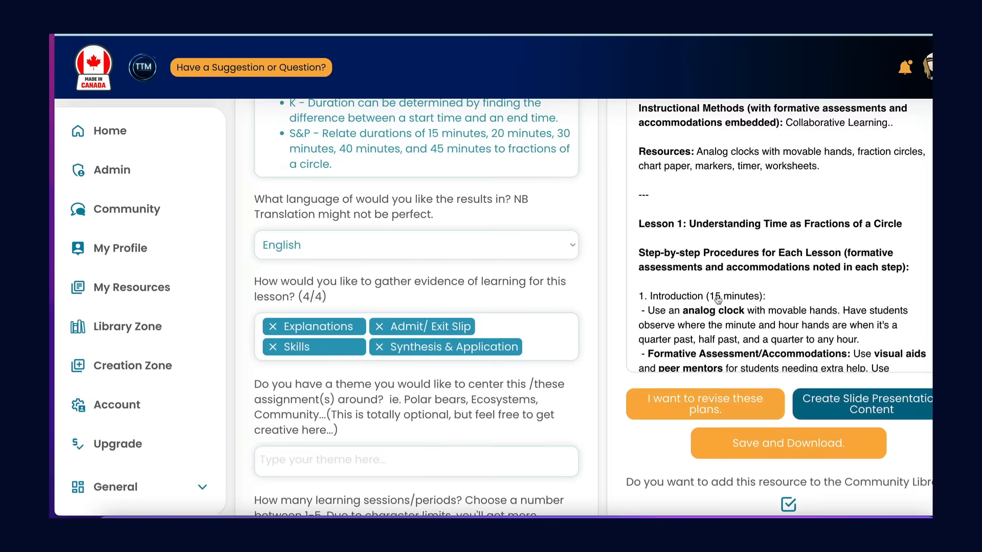
scroll(717, 296, "up", 6)
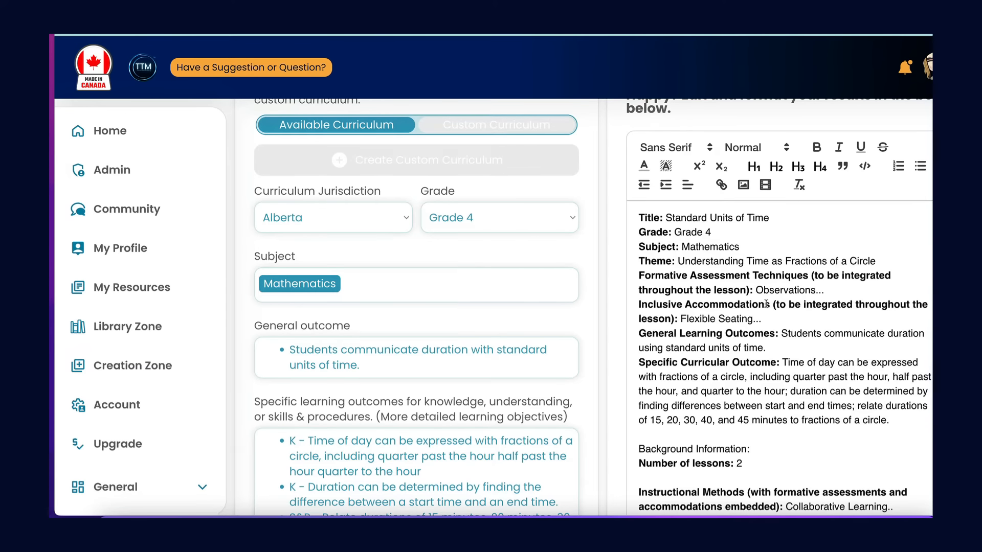
scroll(766, 304, "down", 6)
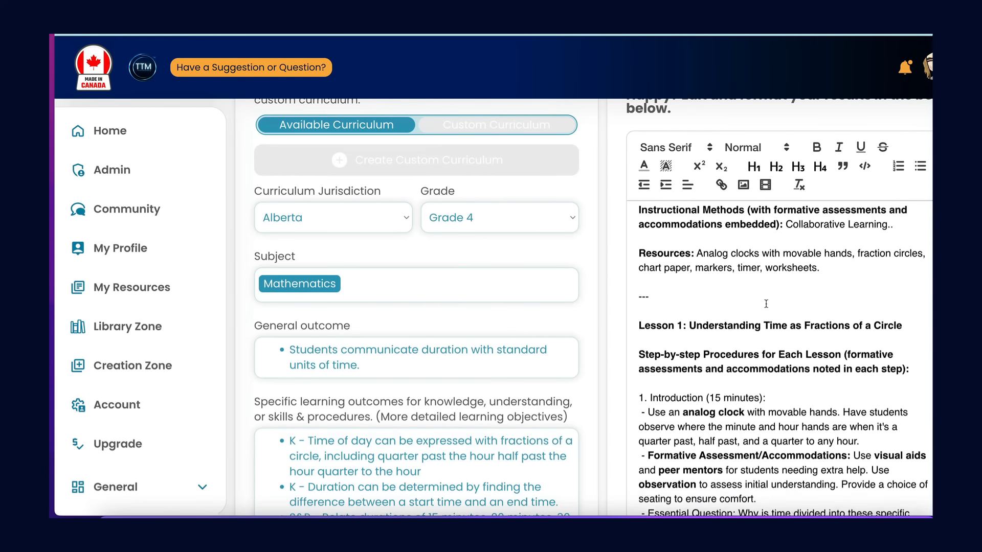
scroll(766, 304, "down", 3)
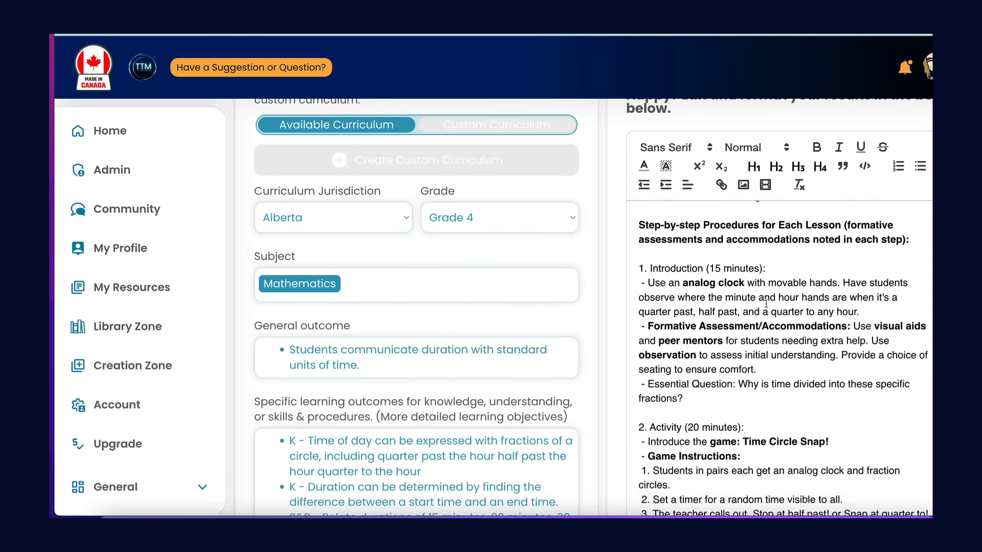
scroll(767, 304, "down", 8)
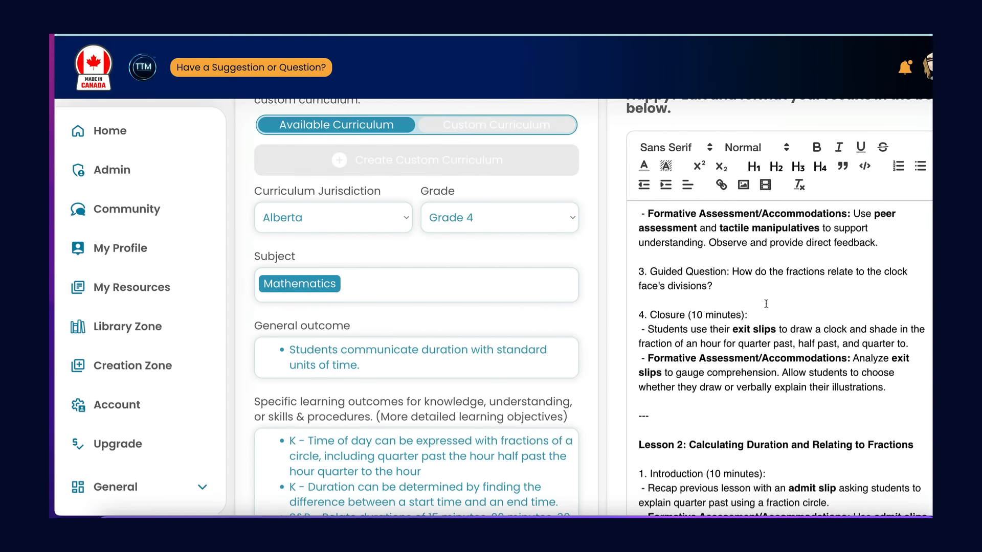
scroll(766, 305, "down", 3)
scroll(766, 305, "down", 3)
scroll(767, 304, "down", 7)
scroll(766, 304, "down", 5)
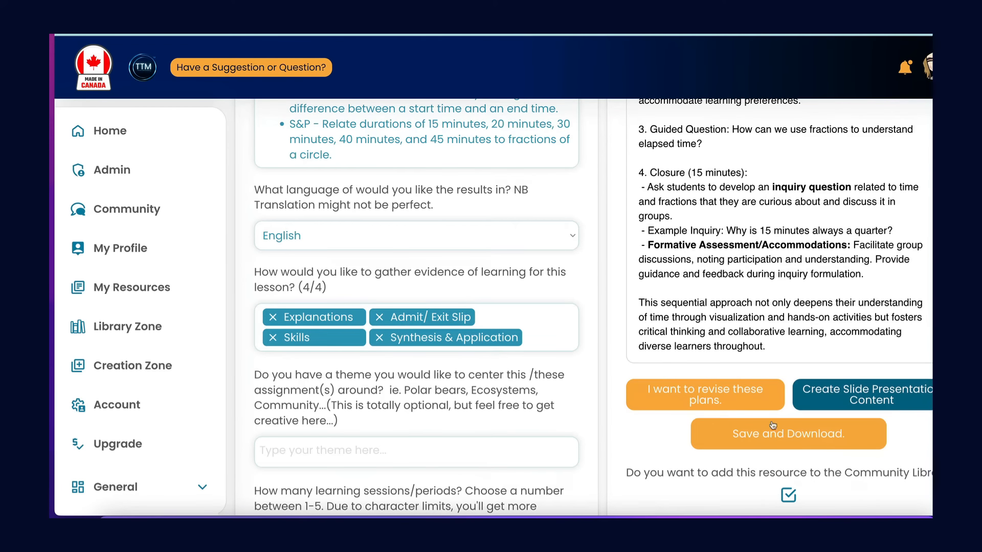
Toggle the option to add the resource to the Community Library off and on again, and create slide presentation content from the lesson plan.
left_click(789, 497)
left_click(789, 496)
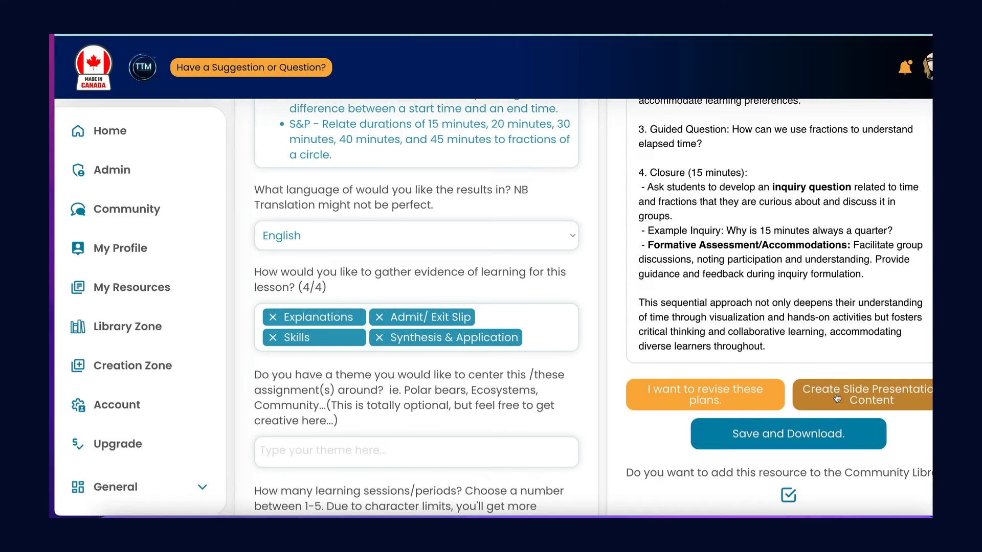
left_click(837, 399)
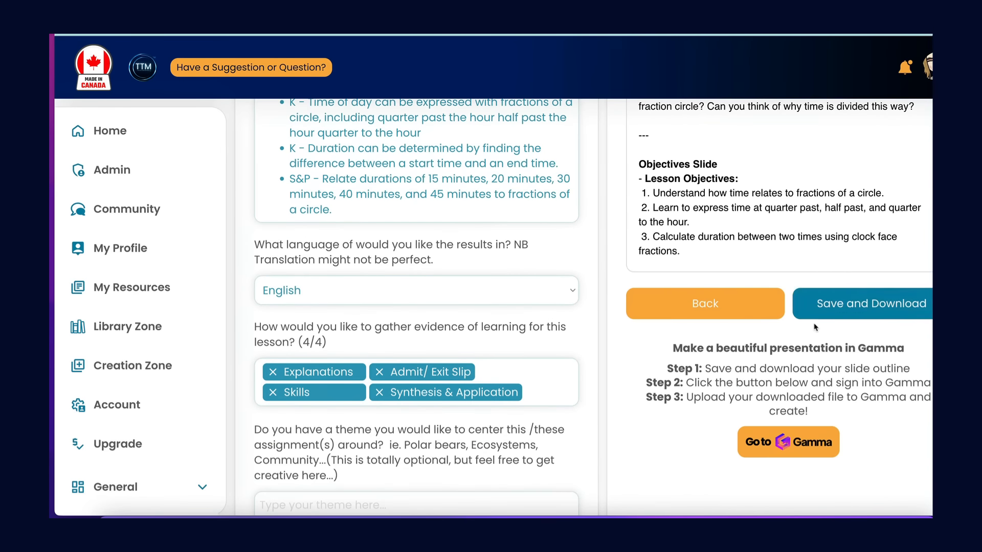
Look over the generated slide outline from the Title Slide to the Closure Slide and copy all of its text.
scroll(814, 324, "up", 4)
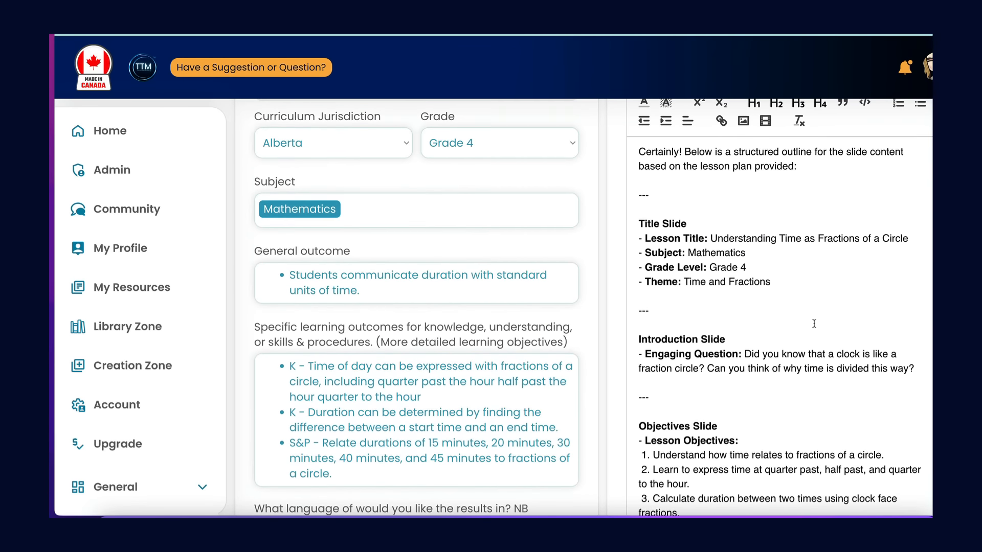
scroll(814, 324, "down", 1)
scroll(814, 323, "down", 3)
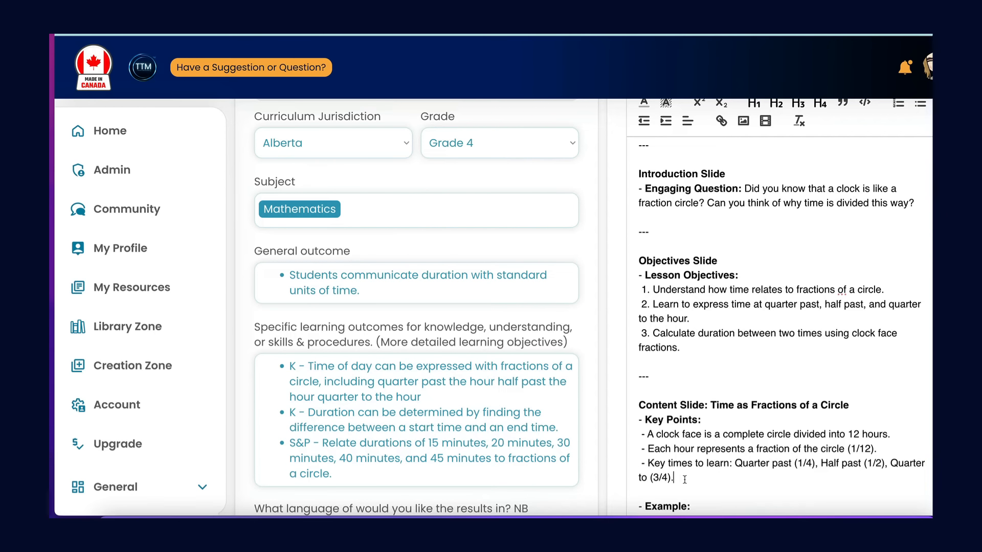
key("ctrl+a")
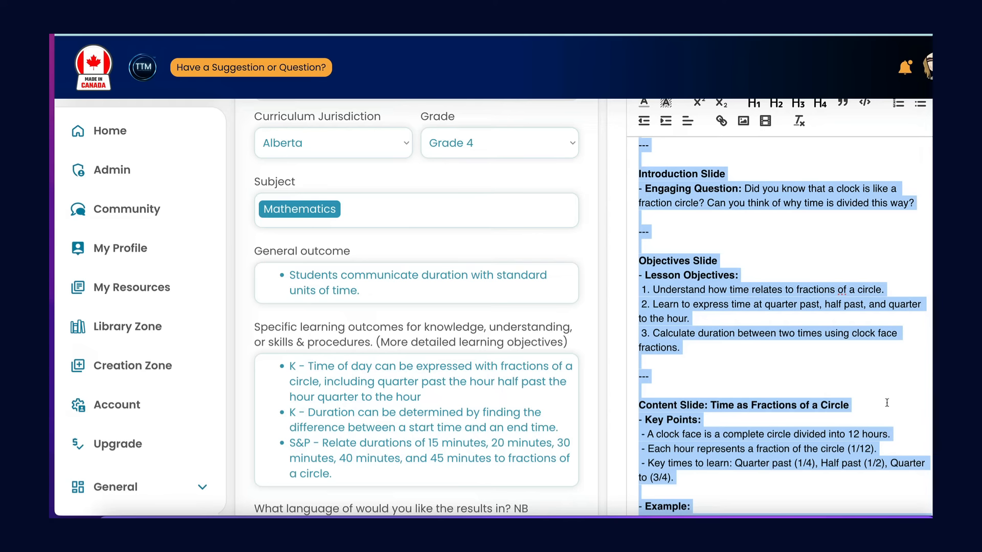
scroll(807, 410, "down", 15)
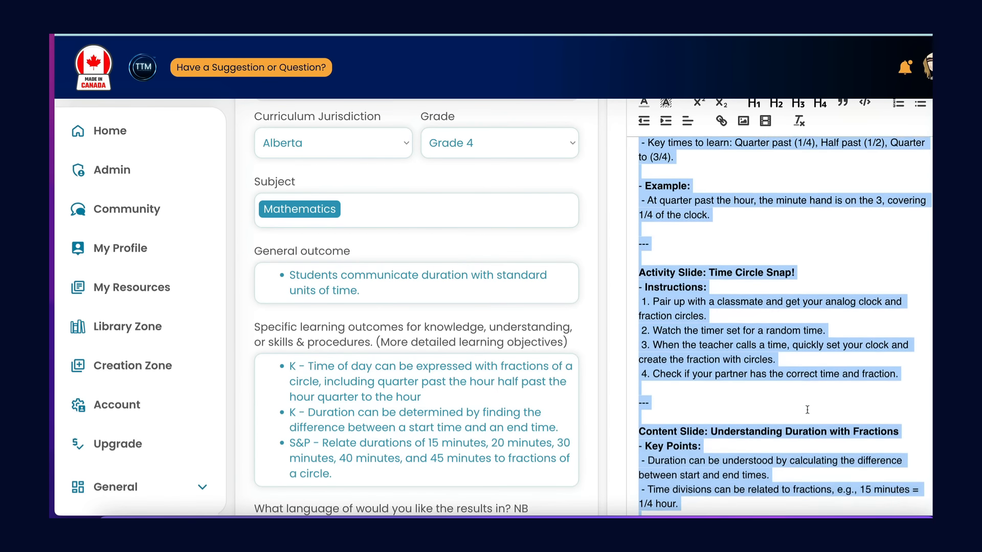
scroll(807, 409, "down", 3)
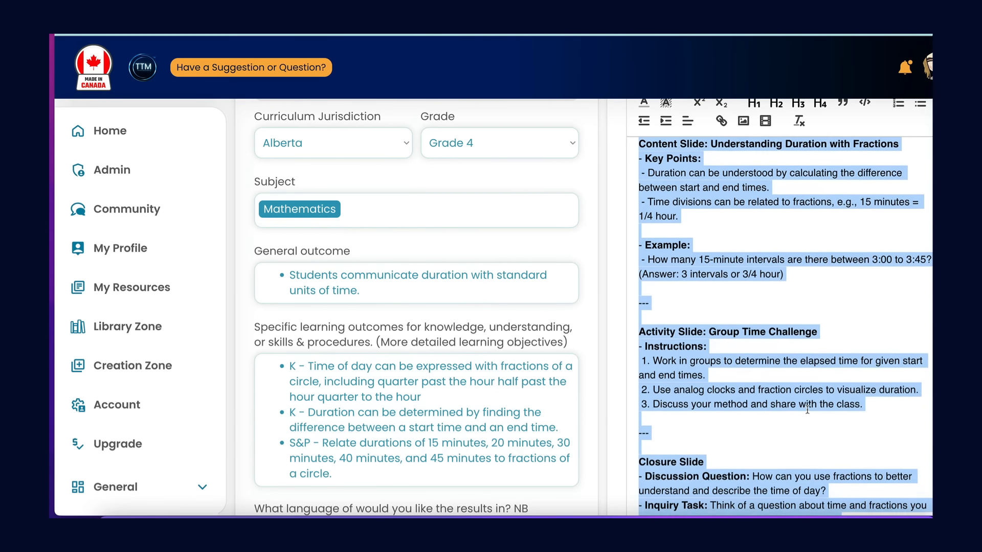
scroll(807, 409, "down", 6)
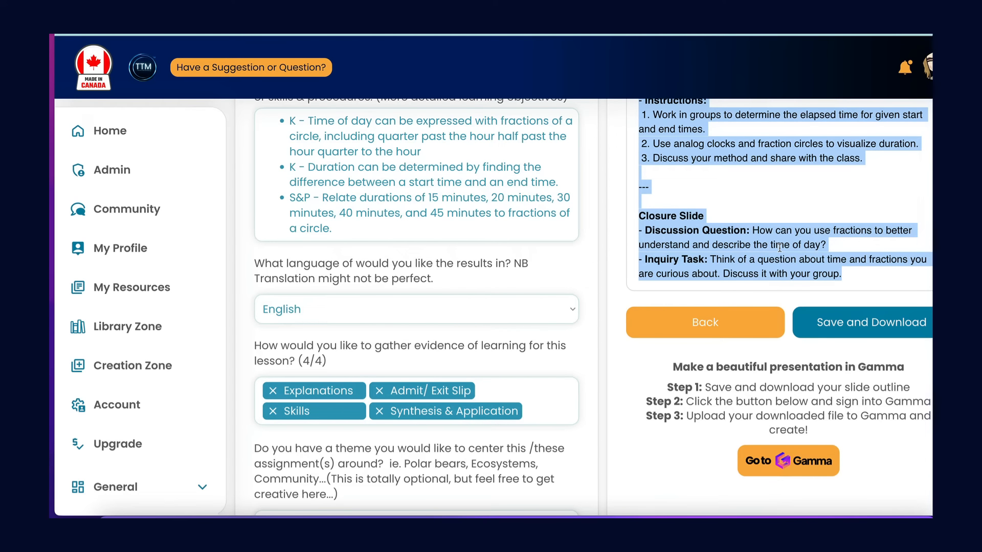
Switch to Gamma, start a new AI creation from pasted text, and paste in the copied slide outline.
left_click(801, 463)
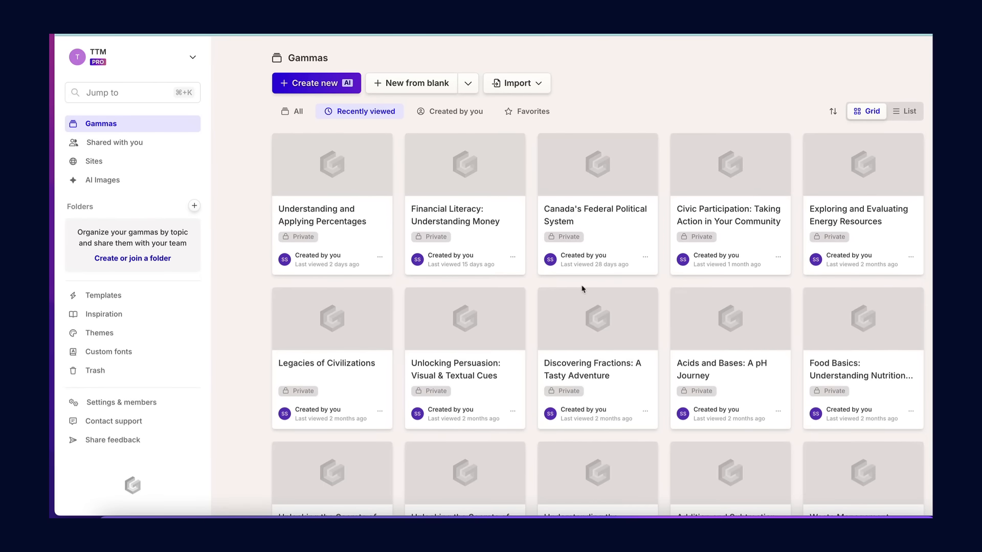
left_click(322, 85)
left_click(365, 293)
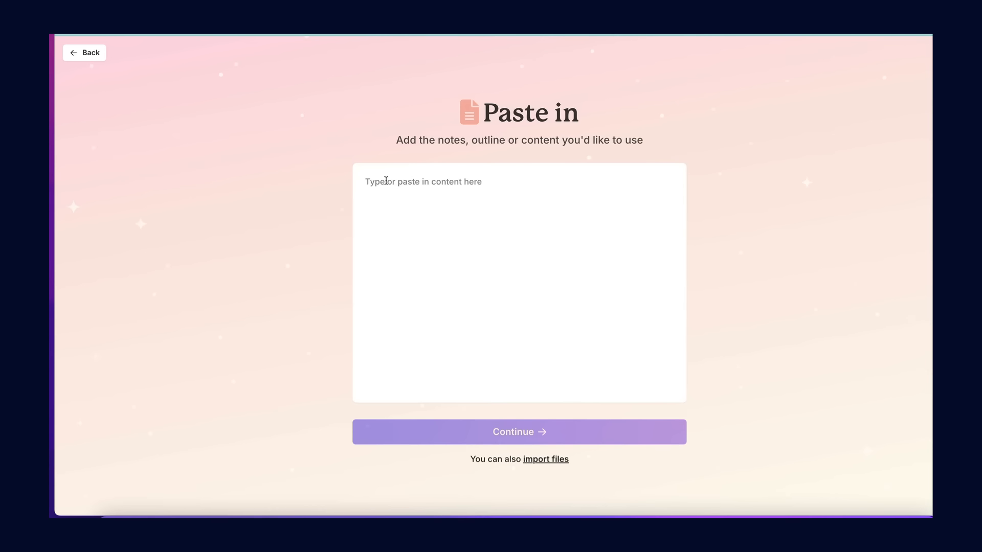
key("ctrl+v")
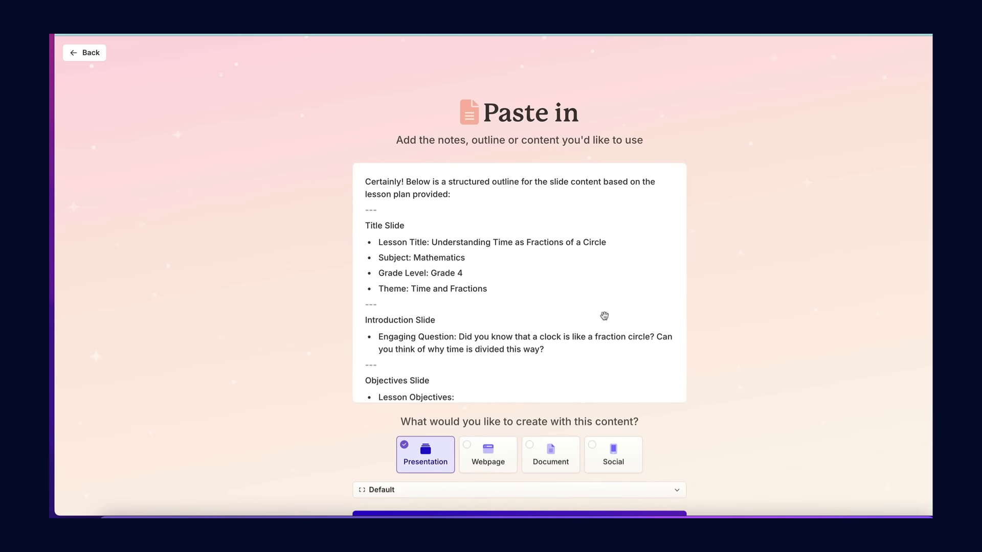
Check the pasted outline down to the Closure Slide and continue to the prompt editor with Presentation as the output type.
scroll(574, 341, "down", 10)
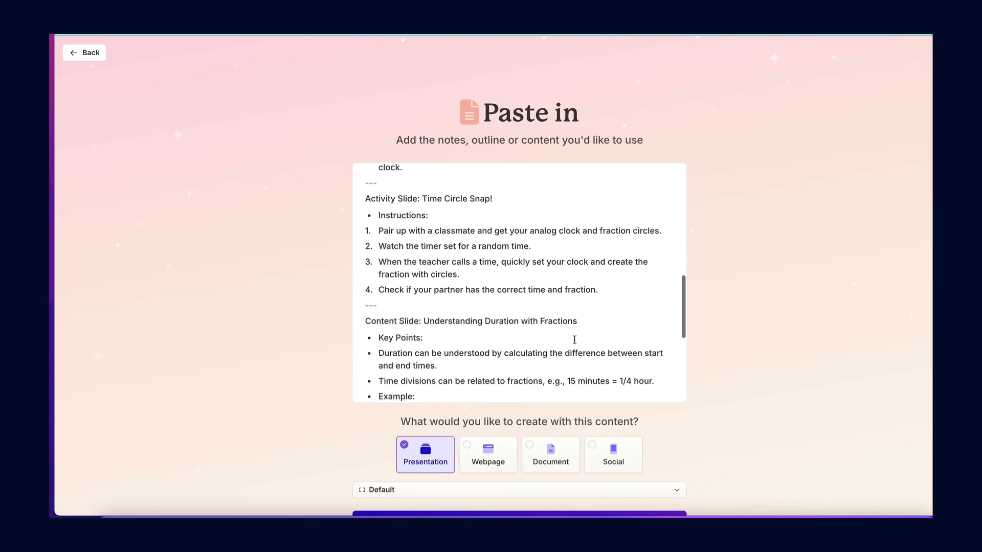
scroll(574, 340, "down", 2)
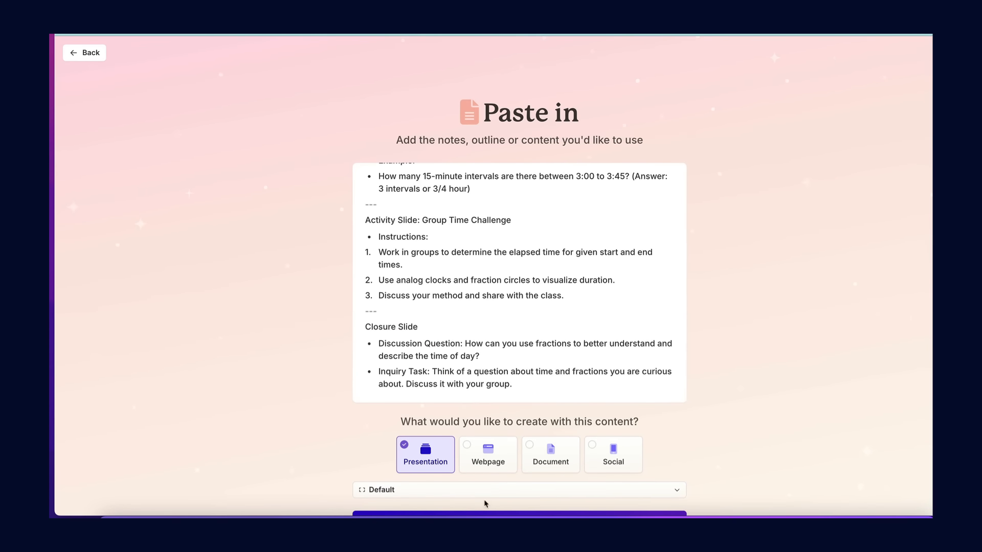
scroll(511, 493, "down", 1)
scroll(511, 493, "down", 2)
left_click(511, 450)
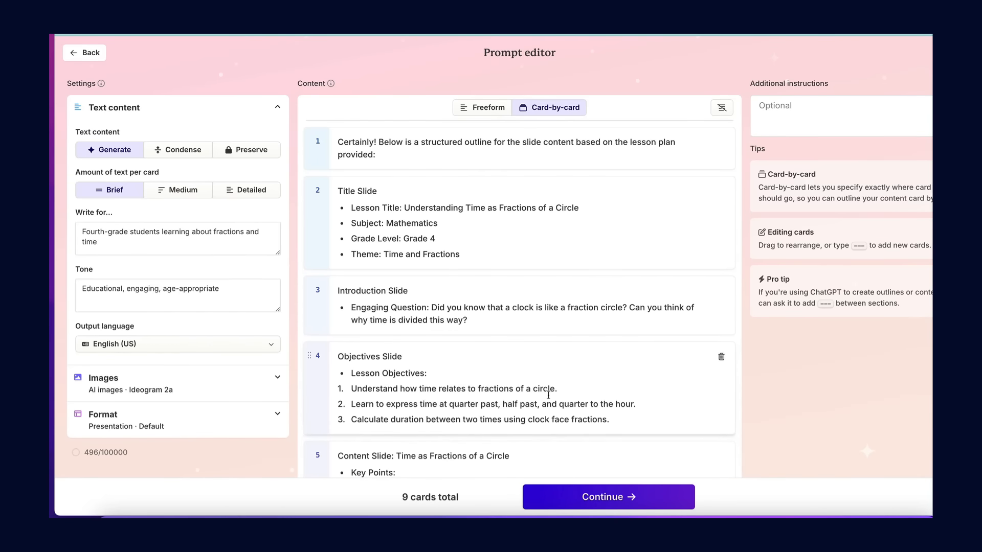
Review the outline cards in the prompt editor through the Closure Slide and proceed to theme selection.
scroll(548, 395, "down", 3)
scroll(548, 395, "down", 7)
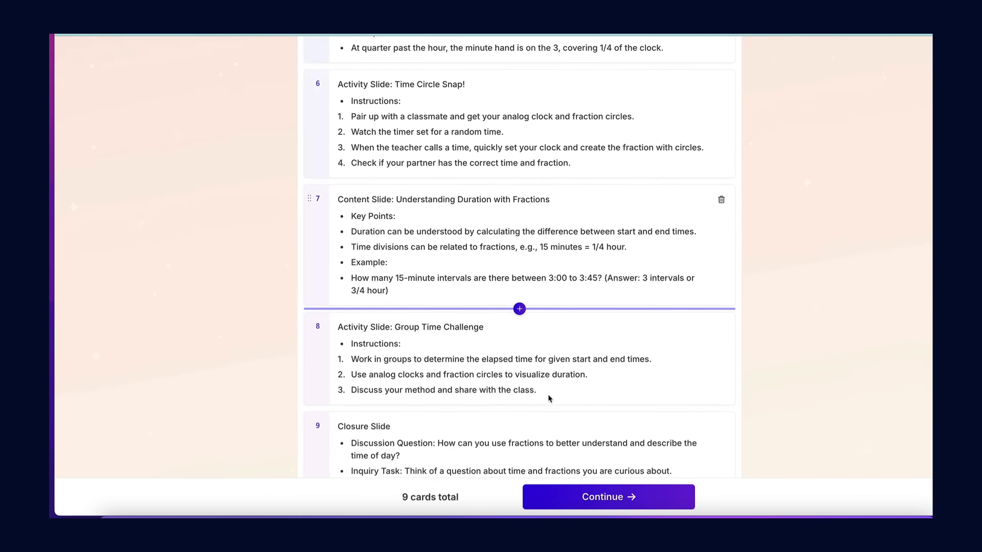
scroll(549, 399, "down", 1)
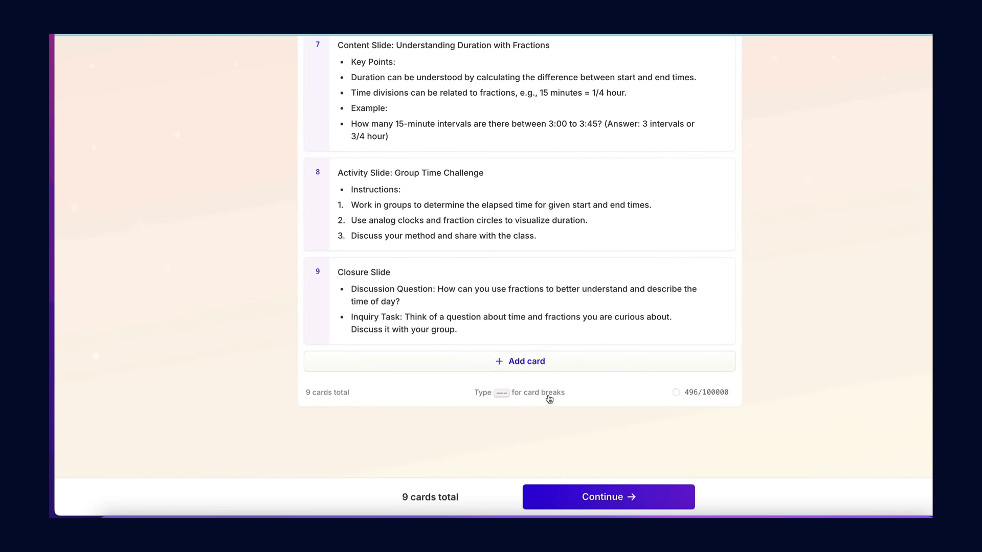
left_click(603, 498)
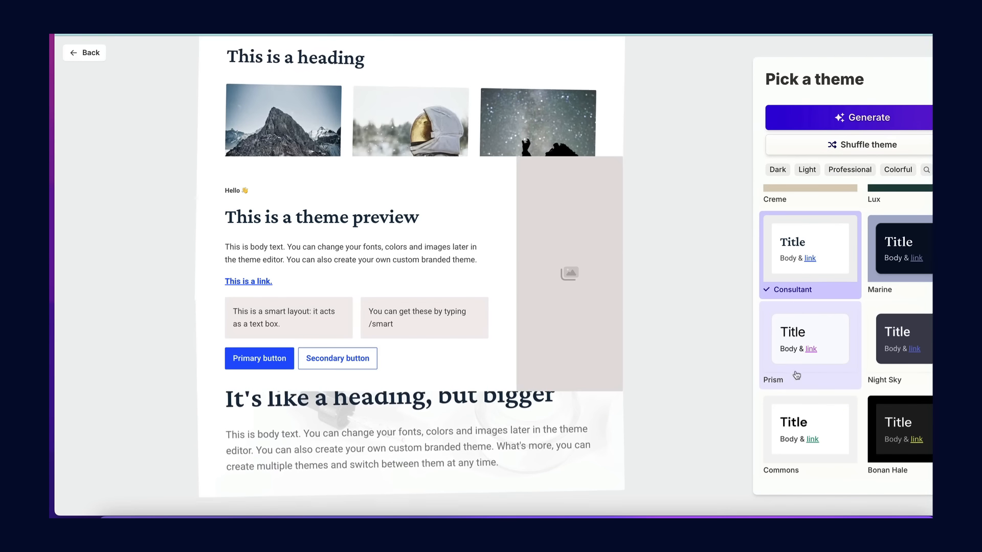
Choose the Gamma theme and generate the presentation.
scroll(814, 389, "down", 3)
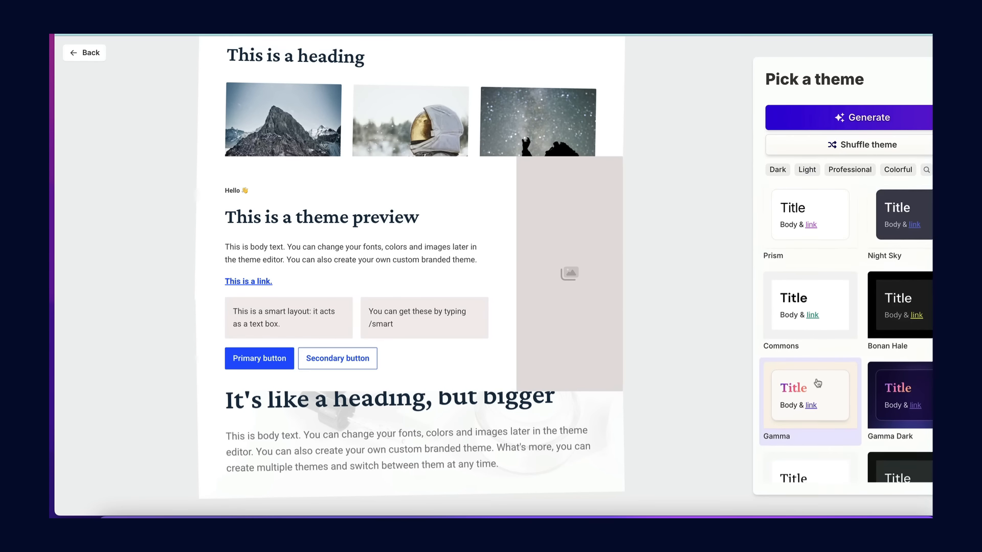
left_click(828, 396)
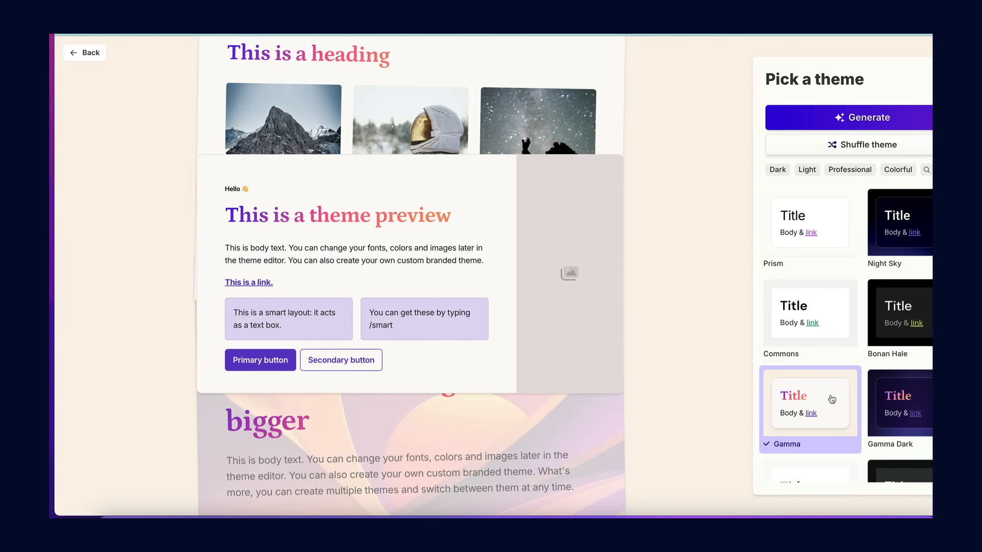
left_click(853, 119)
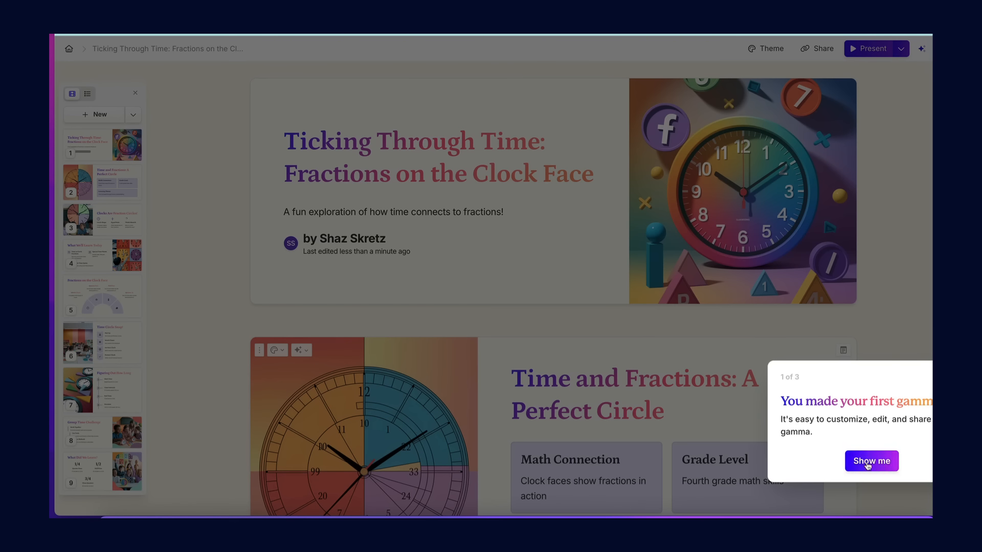
Look through the slides of the generated presentation from the title slide to the end.
scroll(589, 280, "down", 10)
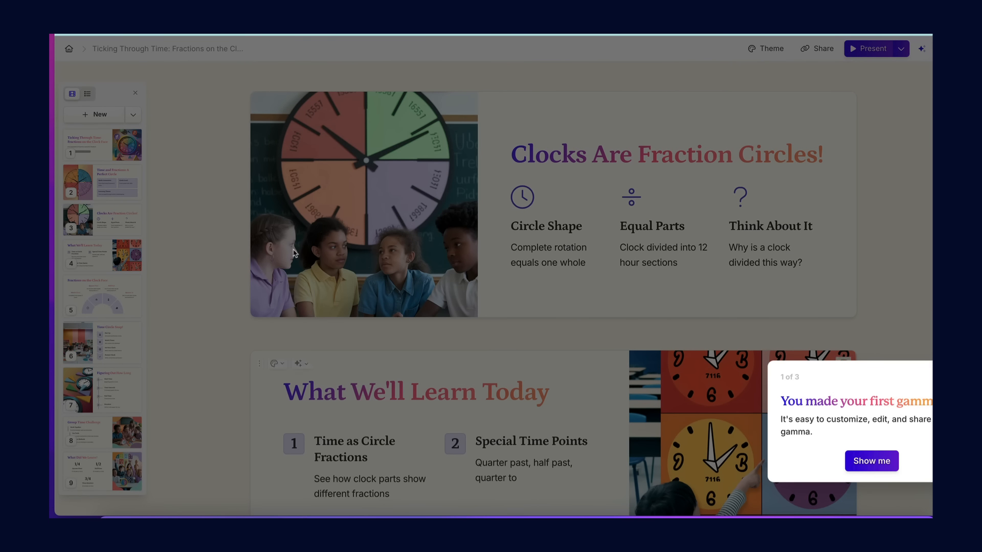
scroll(480, 440, "down", 10)
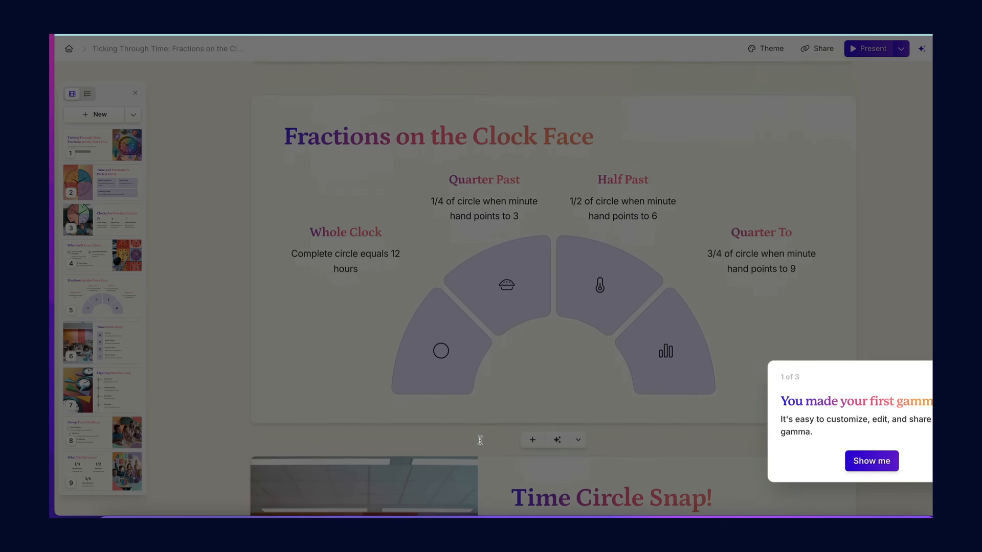
scroll(479, 441, "down", 8)
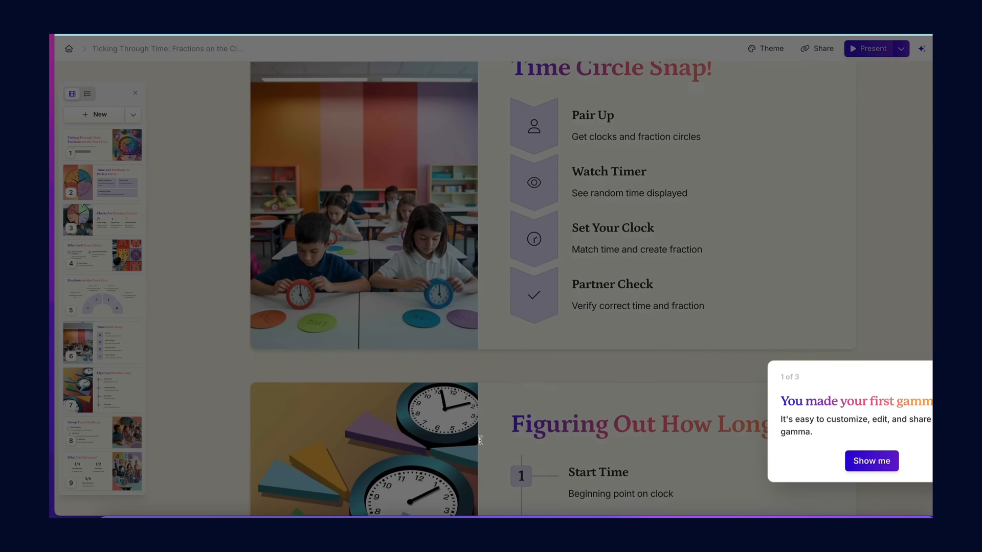
scroll(479, 440, "down", 8)
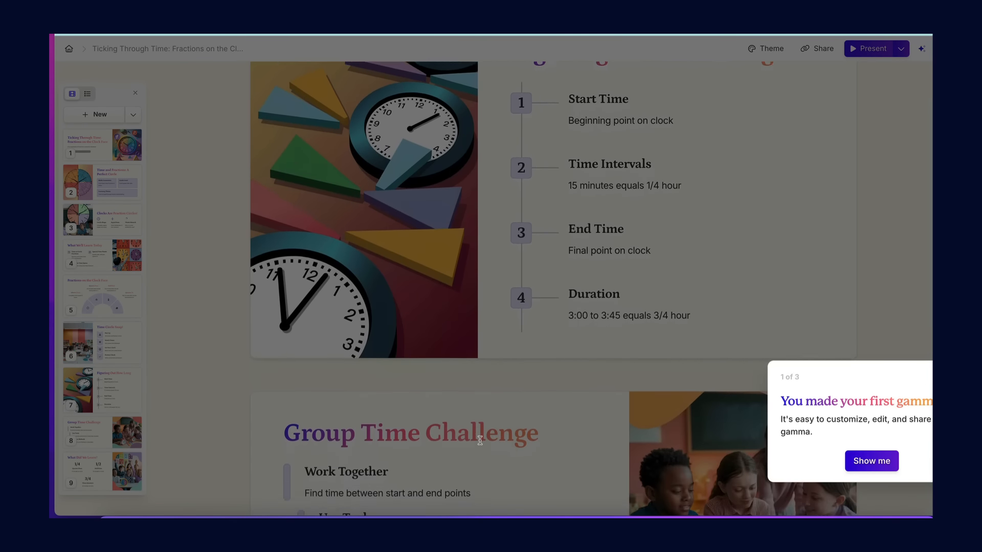
scroll(480, 440, "down", 10)
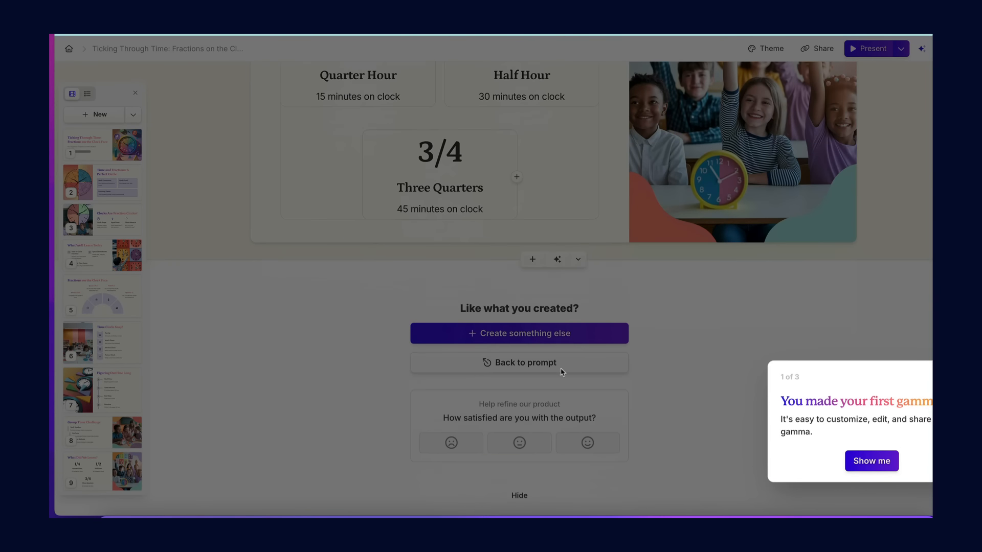
Replace the image on the Group Time Challenge slide with this gamma's AI image of students raising their hands behind a clock.
scroll(563, 372, "up", 8)
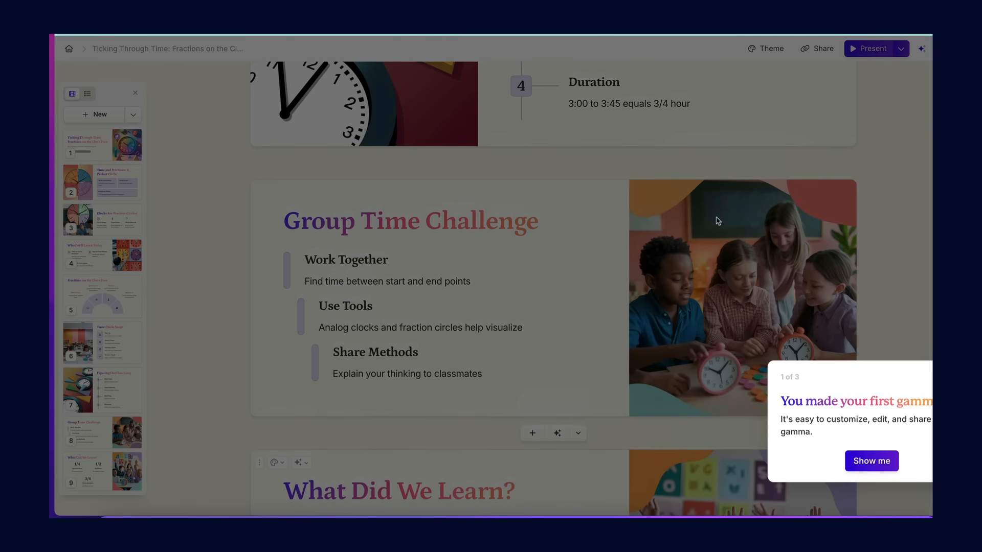
left_click(720, 249)
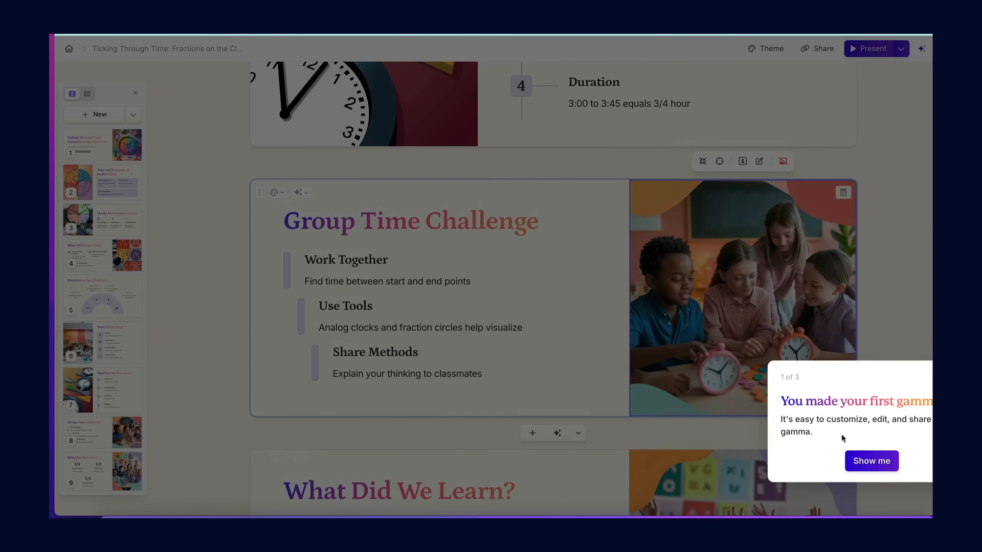
left_click(849, 455)
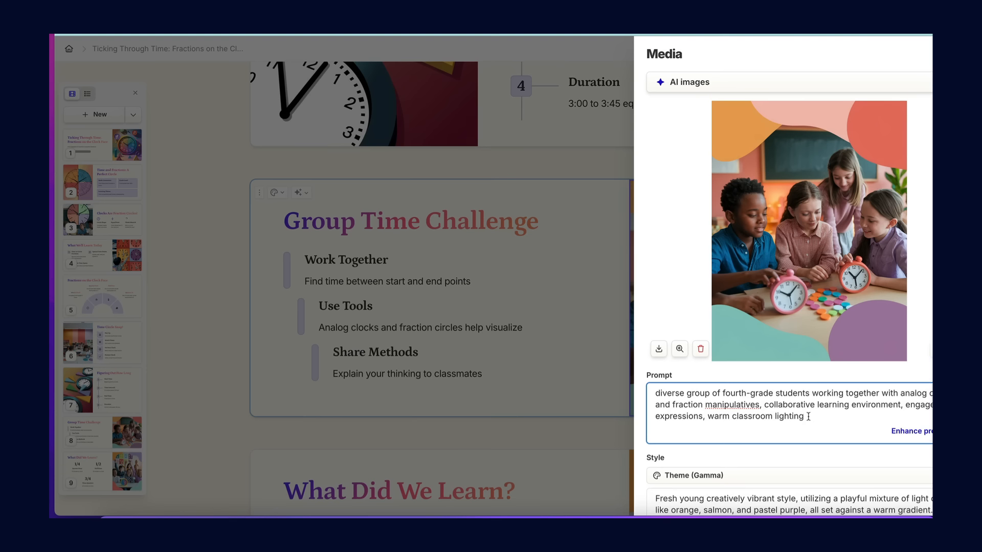
scroll(808, 416, "down", 3)
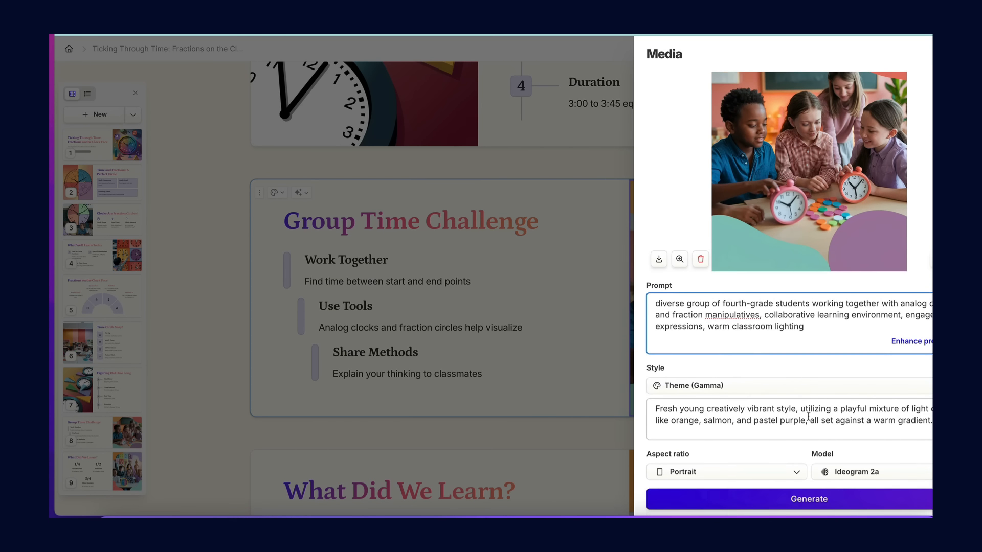
scroll(808, 419, "down", 6)
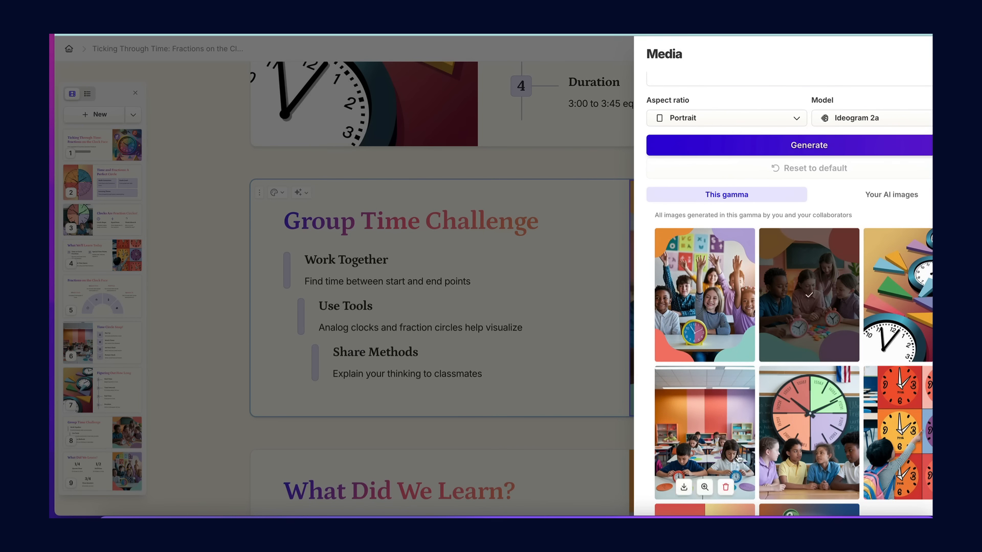
left_click(716, 276)
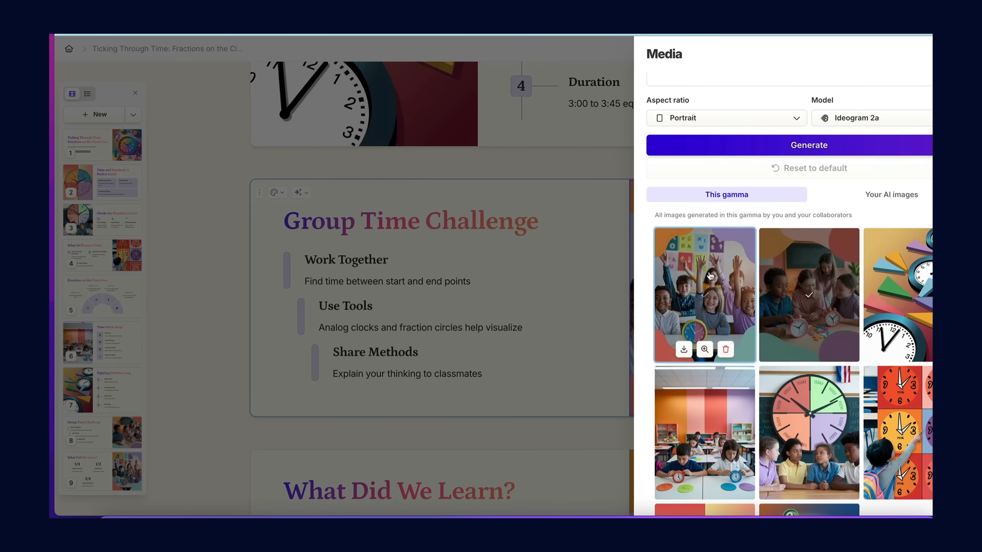
left_click(528, 274)
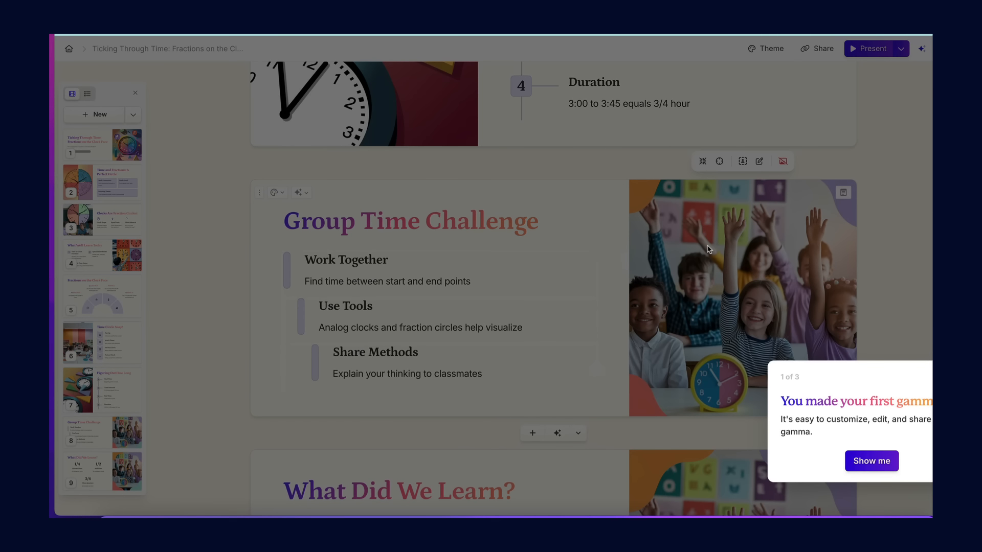
Switch back to the TTM lesson plan page and look over the form's session, instructional method, question and student support settings.
scroll(518, 401, "up", 4)
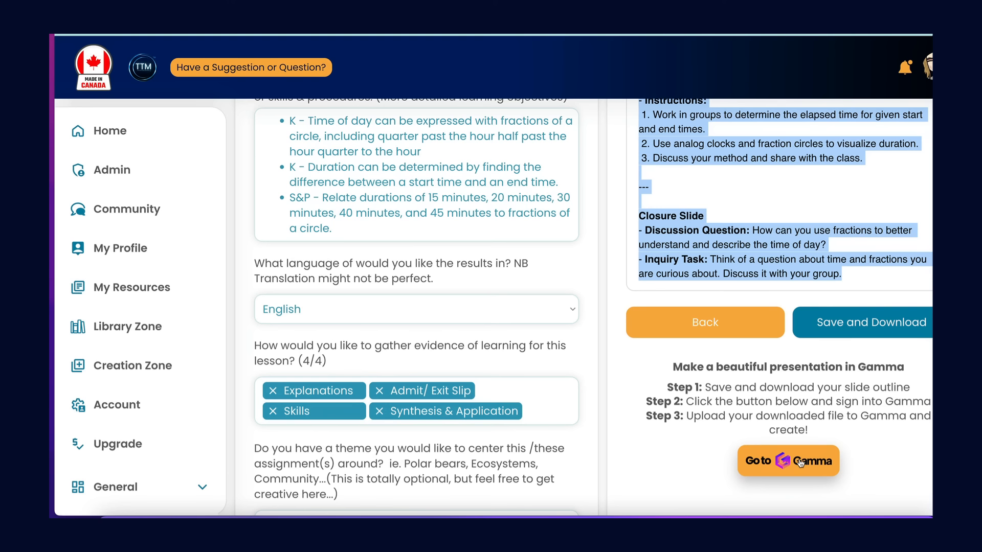
scroll(557, 440, "down", 3)
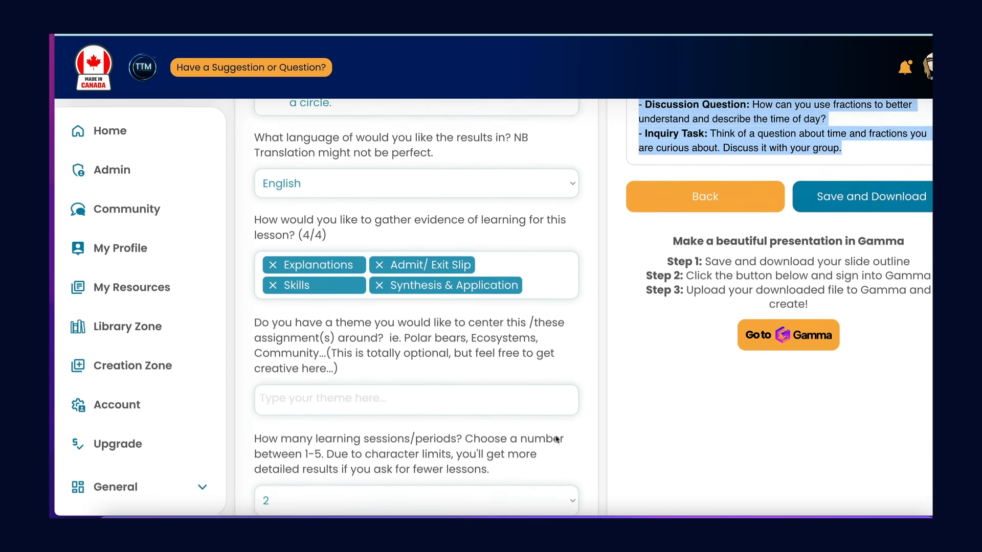
scroll(557, 440, "down", 5)
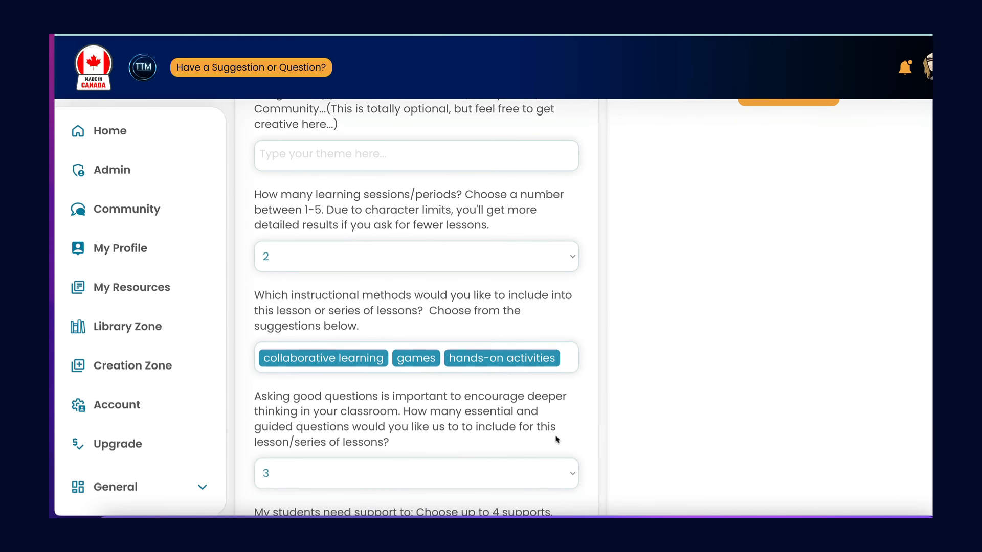
scroll(557, 440, "down", 2)
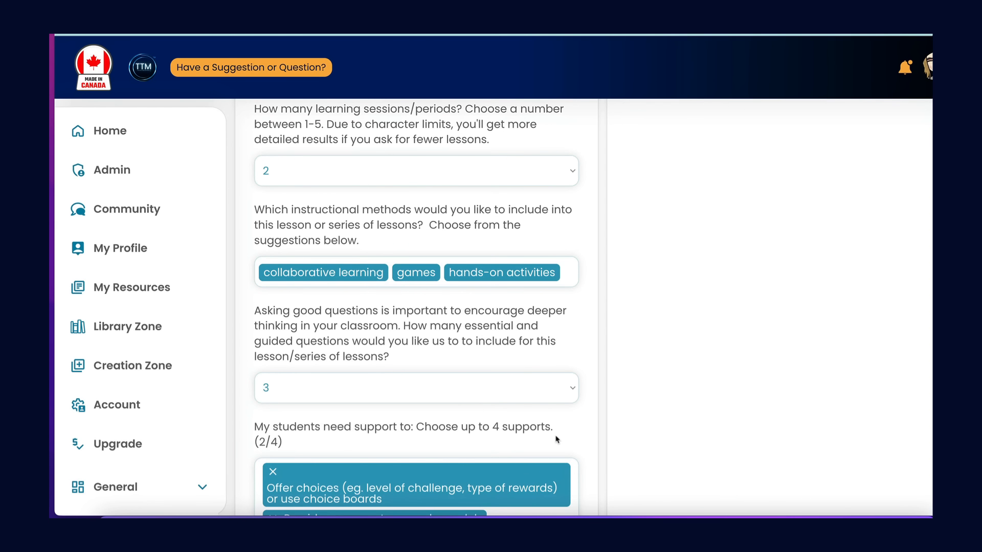